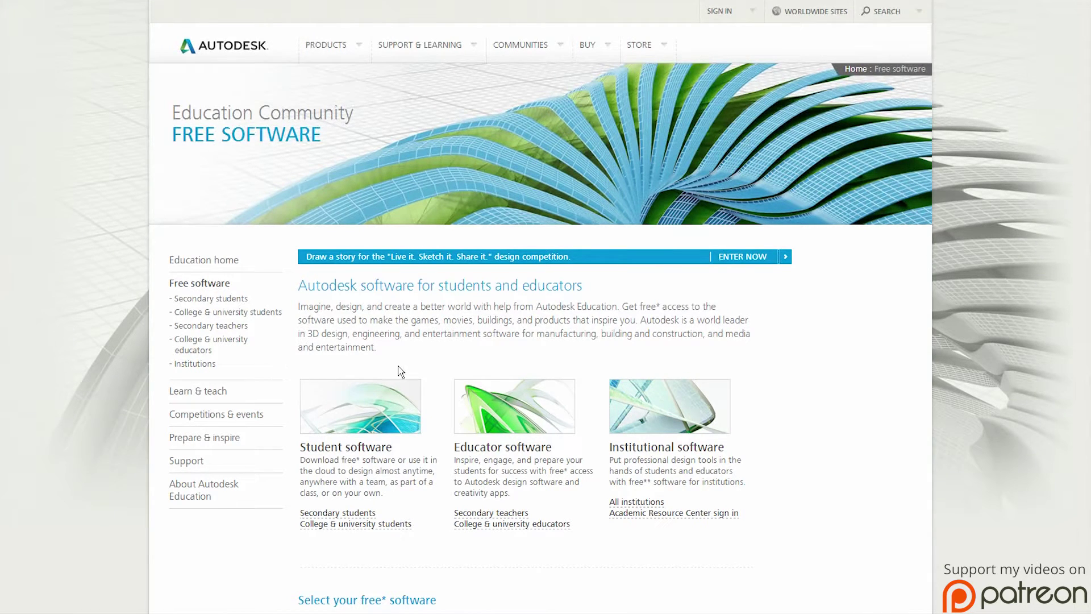
# Scroll the Autodesk Education free products list down until the Maya entry shows
pyautogui.scroll(-1, 650, 359)
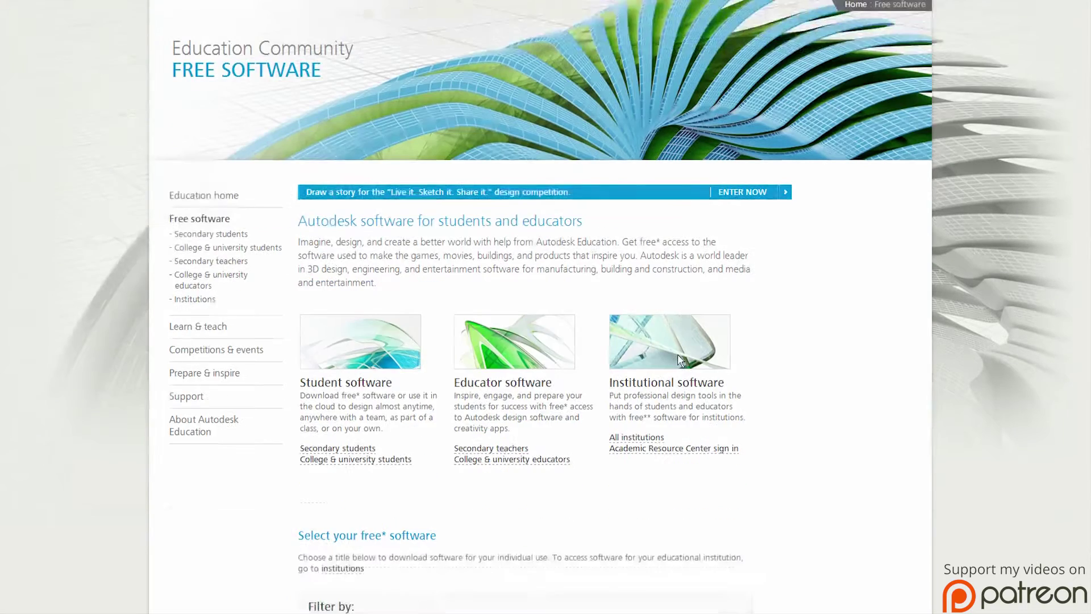
pyautogui.scroll(1, 642, 307)
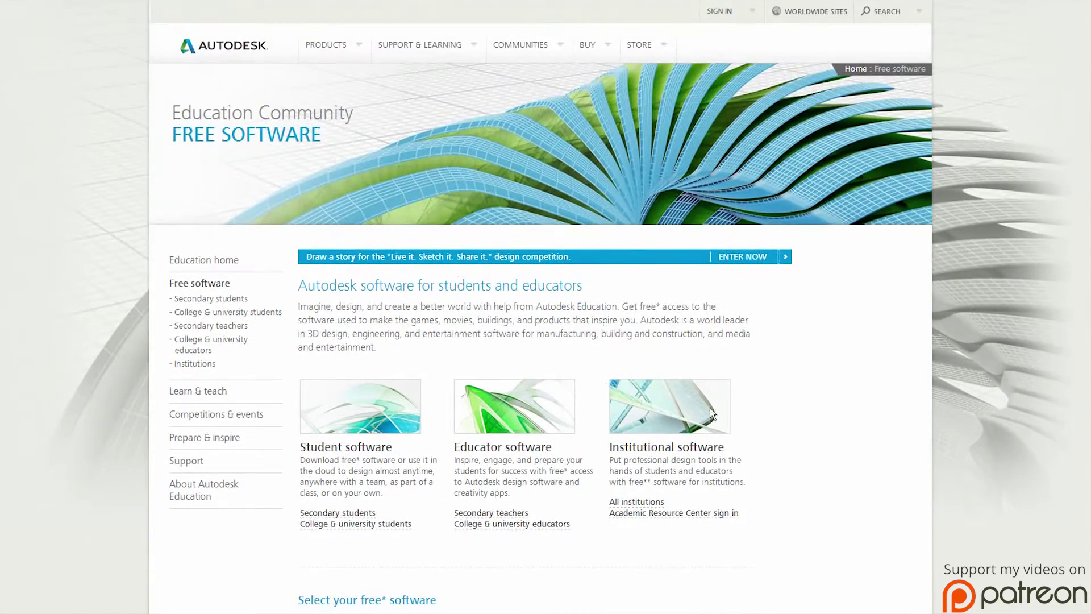
pyautogui.scroll(-4, 413, 486)
pyautogui.scroll(-14, 413, 486)
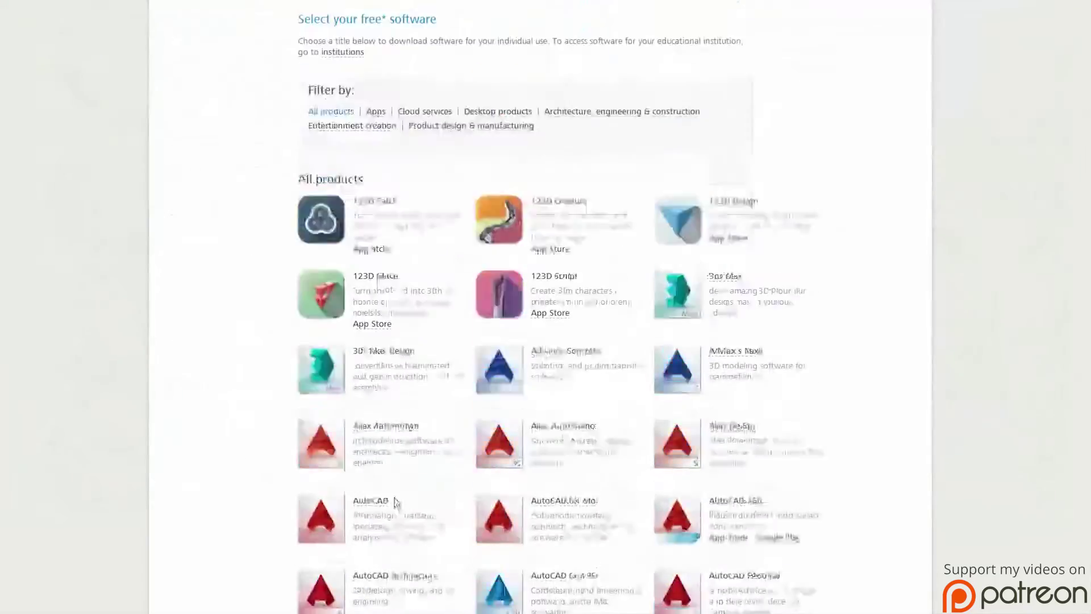
pyautogui.scroll(-2, 387, 354)
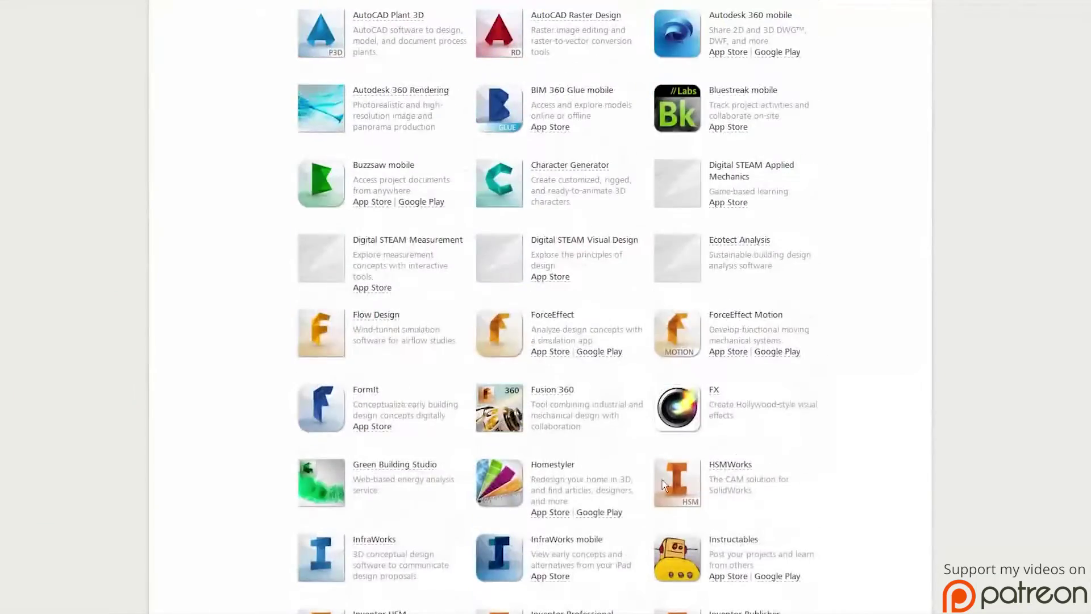
pyautogui.scroll(-3, 608, 452)
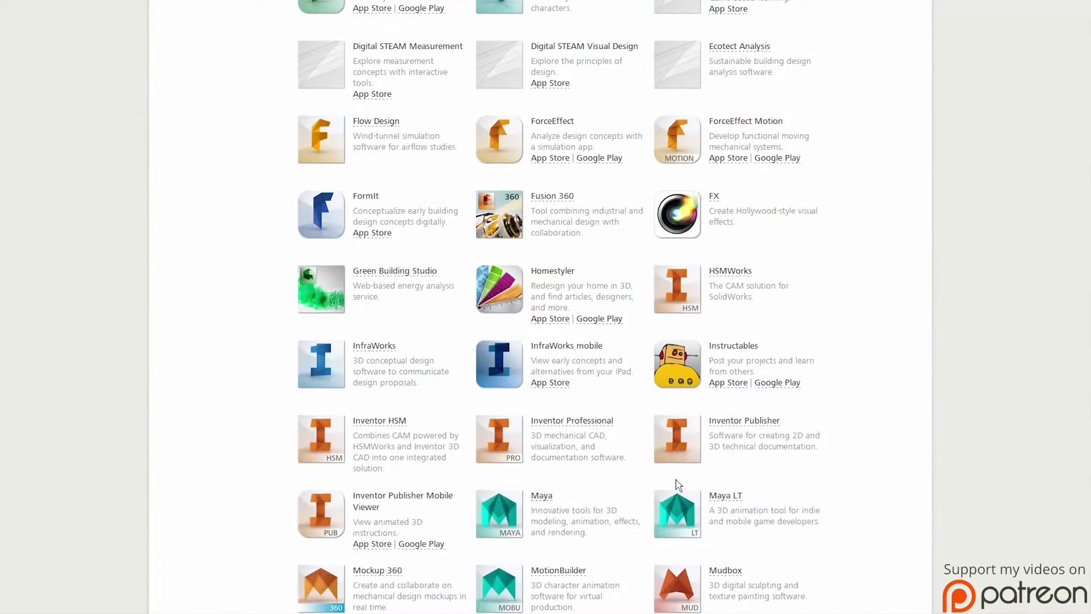
pyautogui.scroll(-3, 679, 485)
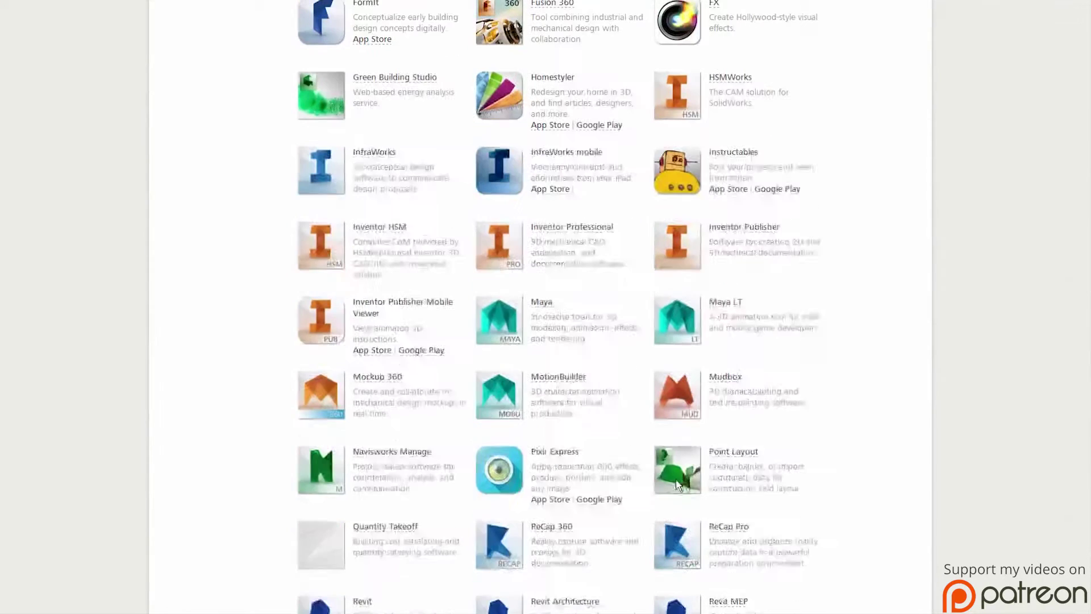
# Open the Maya for Education page and review its free 3-year license steps
pyautogui.click(547, 303)
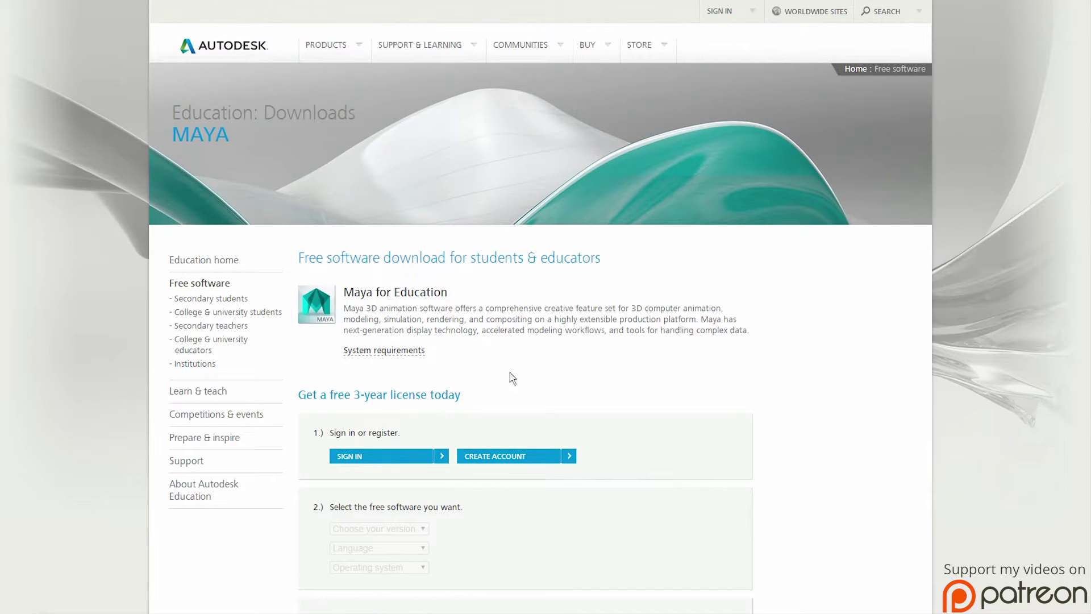
pyautogui.scroll(-3, 656, 500)
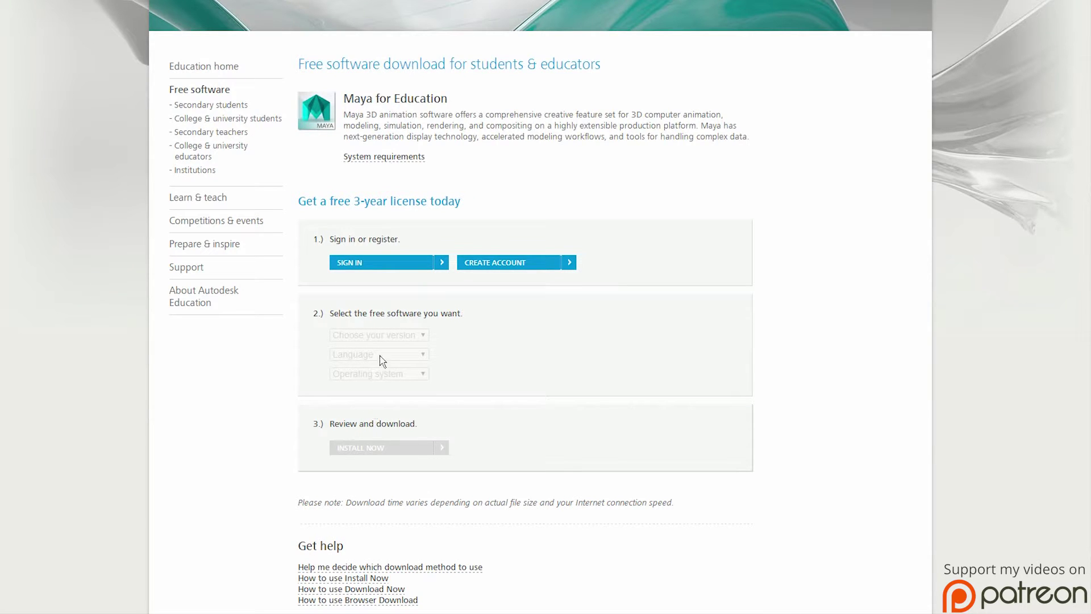
pyautogui.scroll(3, 390, 421)
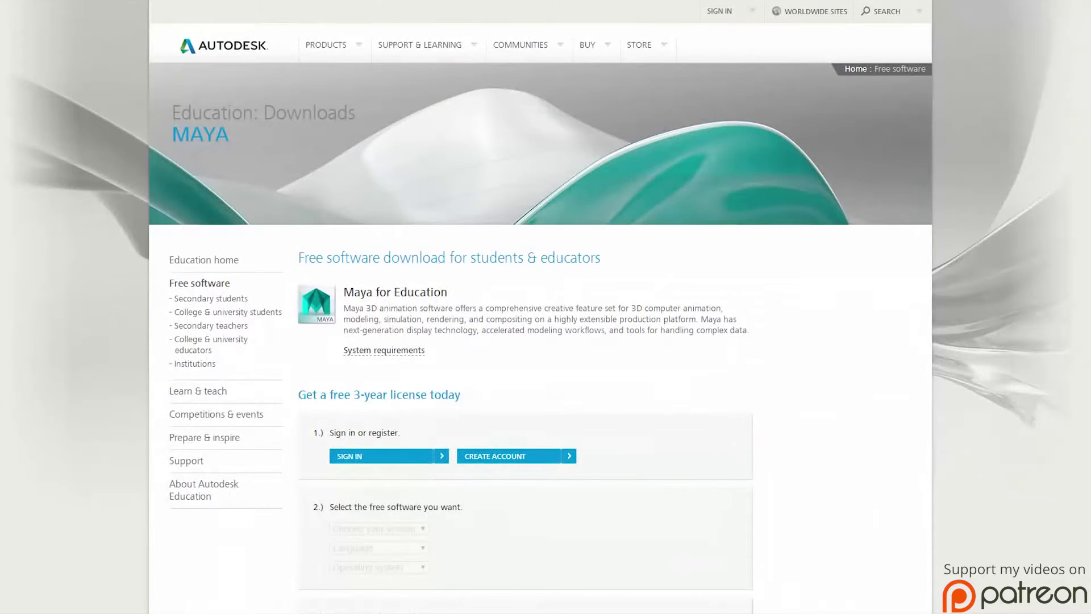
pyautogui.moveTo(242, 612)
pyautogui.scroll(-4, 609, 517)
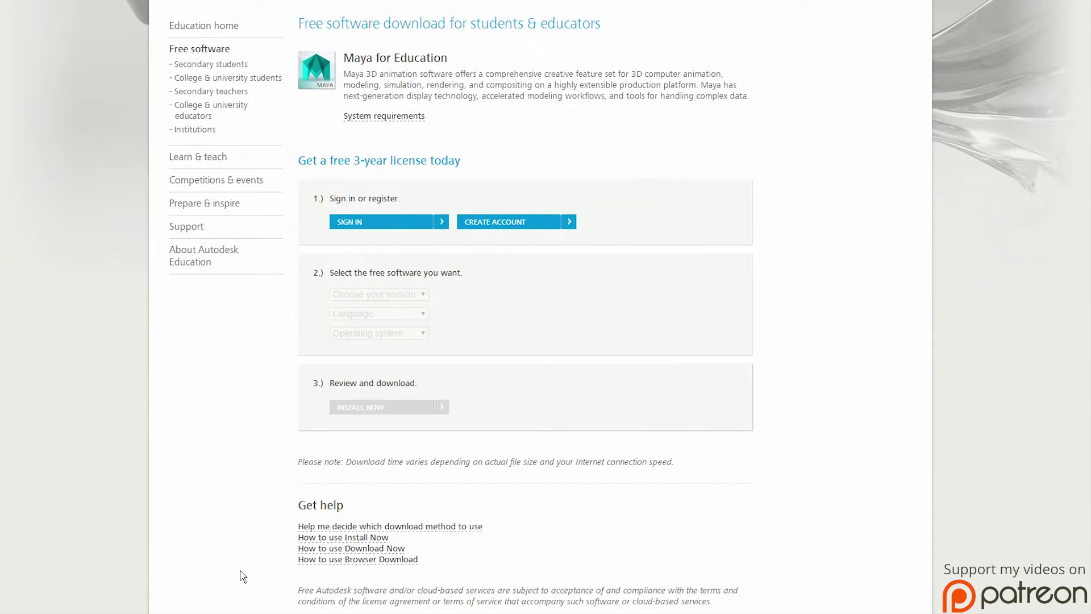
# Bring the running Maya window forward and close the What's New highlight notice
pyautogui.moveTo(241, 612)
pyautogui.click(304, 556)
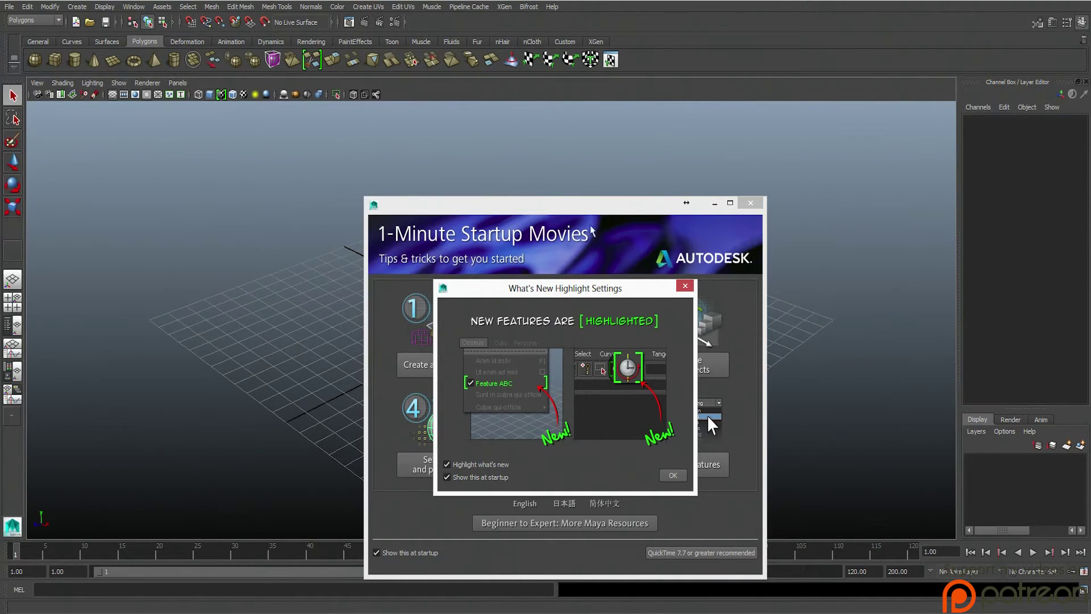
pyautogui.click(684, 288)
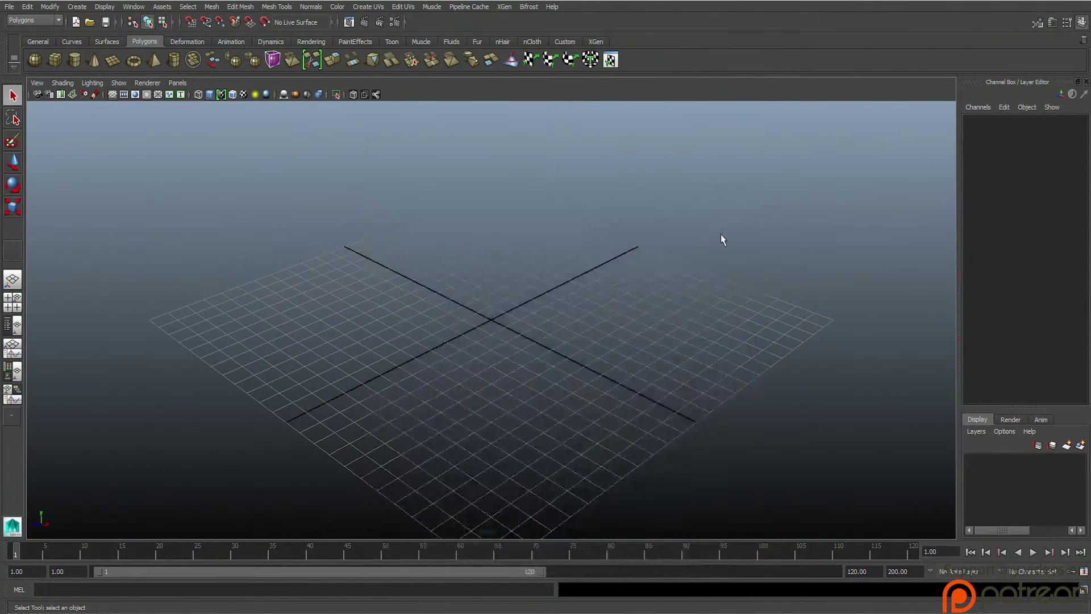
# Bring Maya to full screen and tumble the view around the grid origin
pyautogui.moveTo(239, 561)
pyautogui.click(333, 567)
pyautogui.moveTo(504, 295)
pyautogui.keyDown('alt'); pyautogui.mouseDown()
pyautogui.moveTo(551, 290)
pyautogui.moveTo(523, 299)
pyautogui.mouseUp(); pyautogui.keyUp('alt')
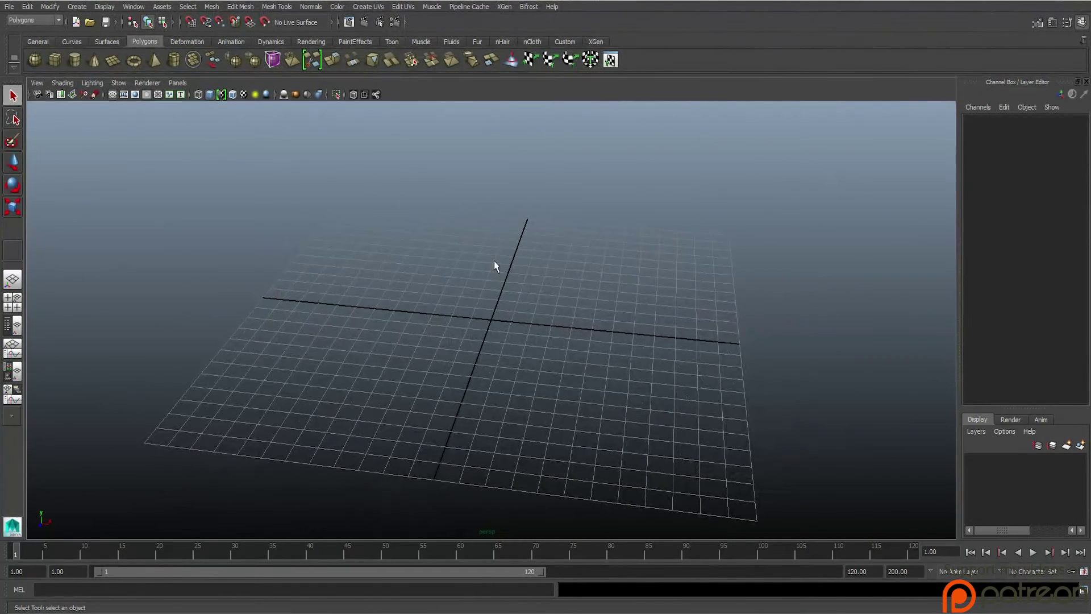
# Cycle through Move (W), Scale (R) and Rotate (E), then return to Select (Q)
pyautogui.press('w')
pyautogui.press('r')
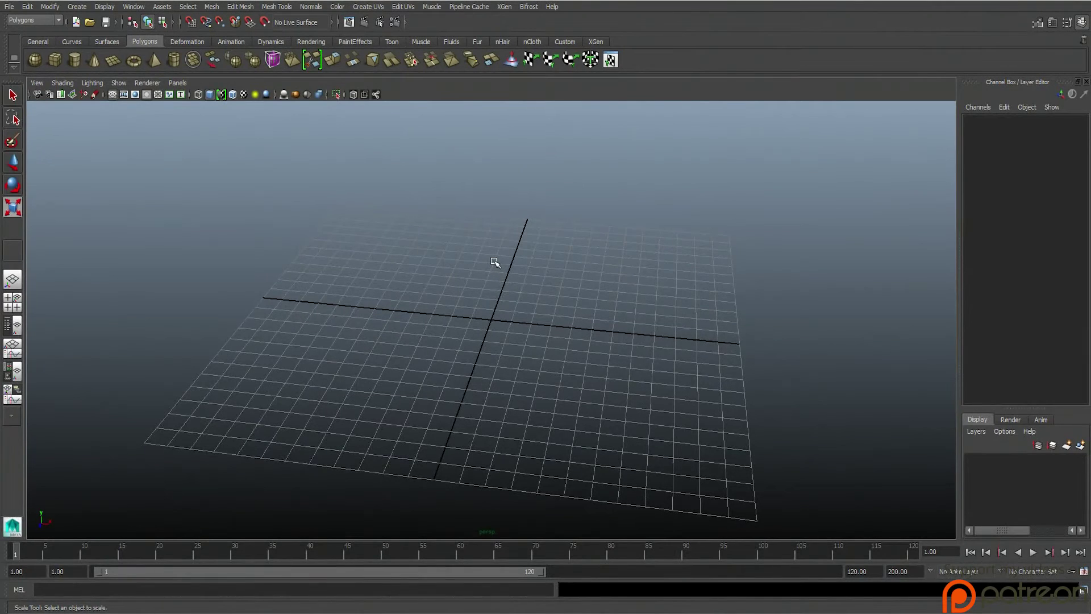
pyautogui.press('e')
pyautogui.press('q')
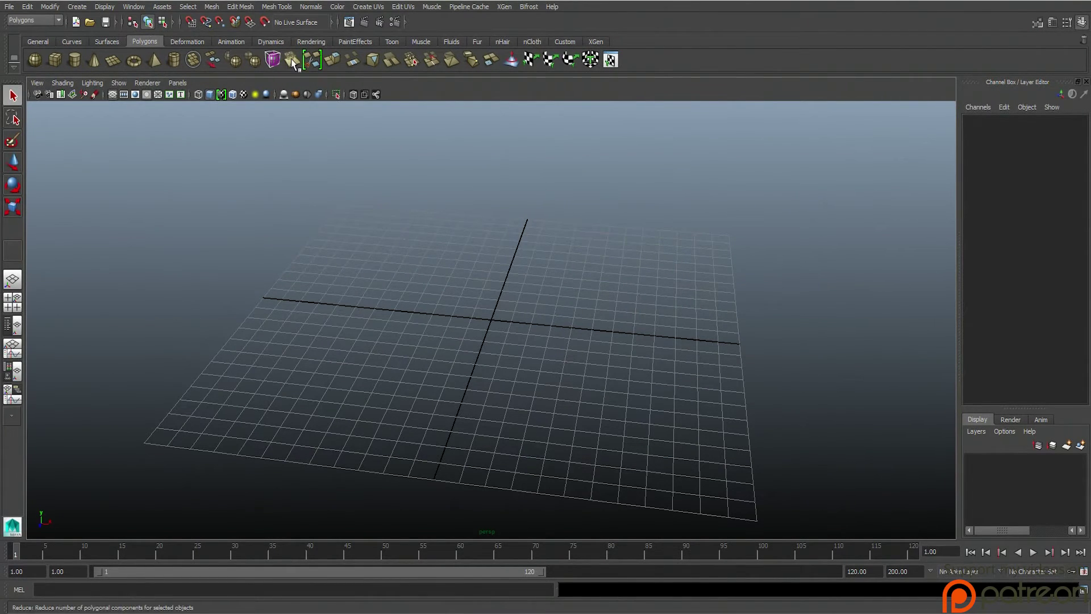
# Switch the menu set to Surfaces, then to Animation
pyautogui.click(31, 18)
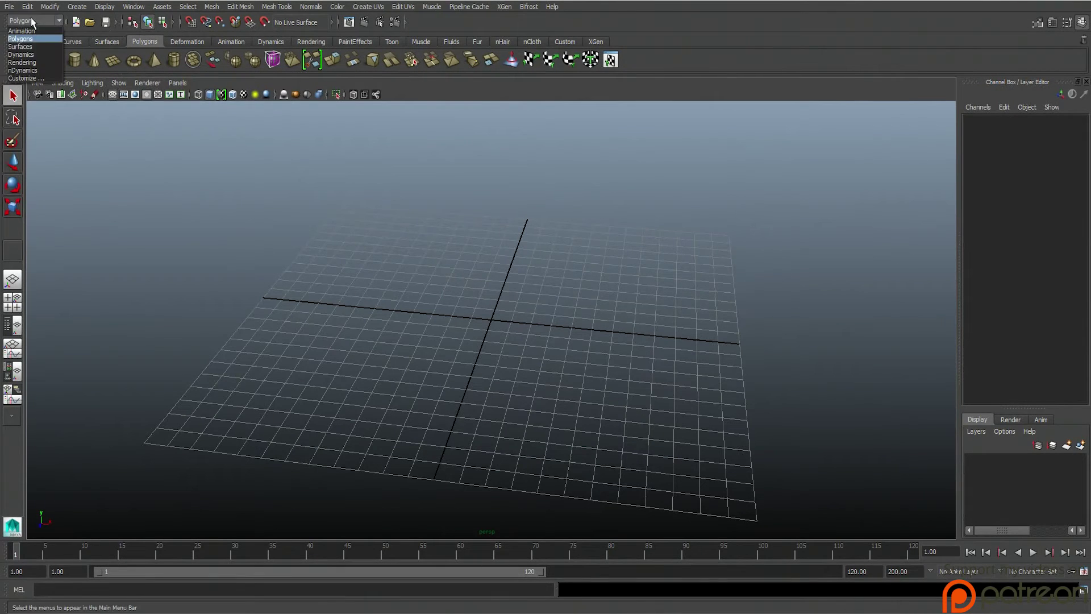
pyautogui.click(42, 48)
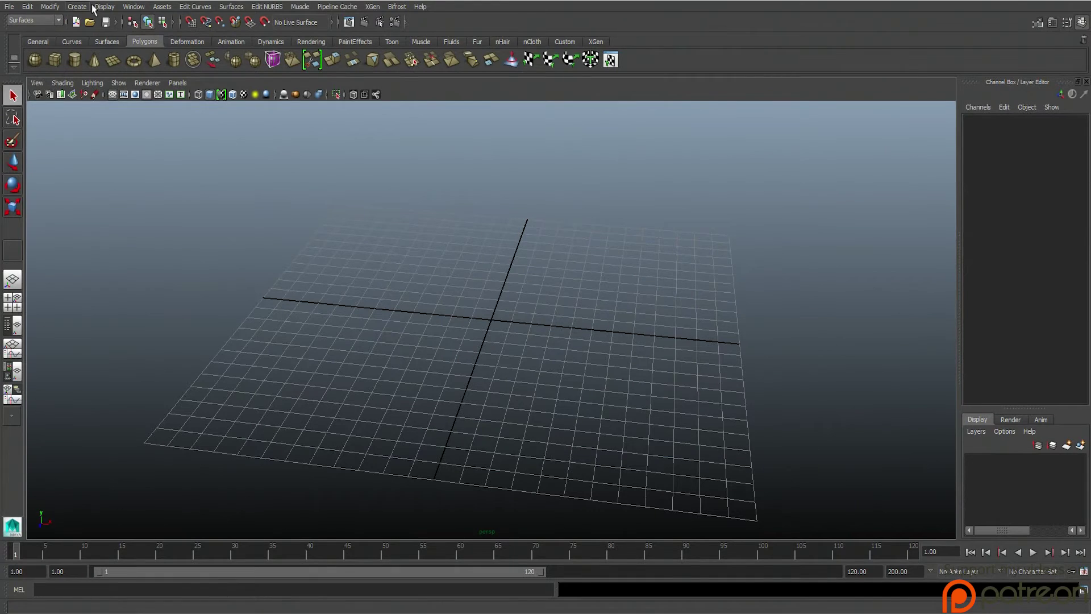
pyautogui.click(32, 21)
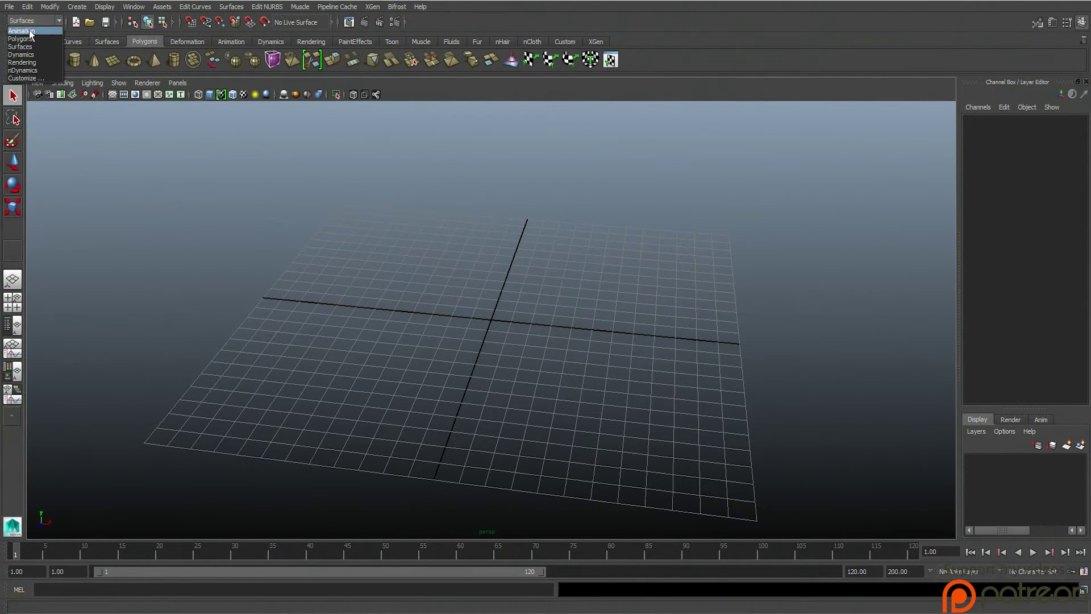
pyautogui.click(30, 31)
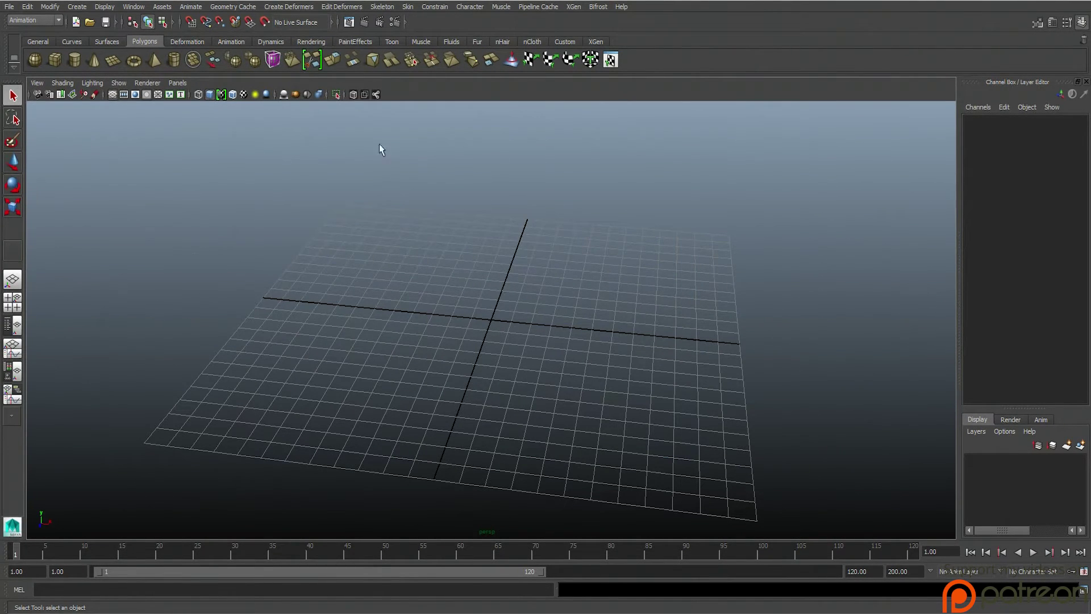
pyautogui.click(178, 82)
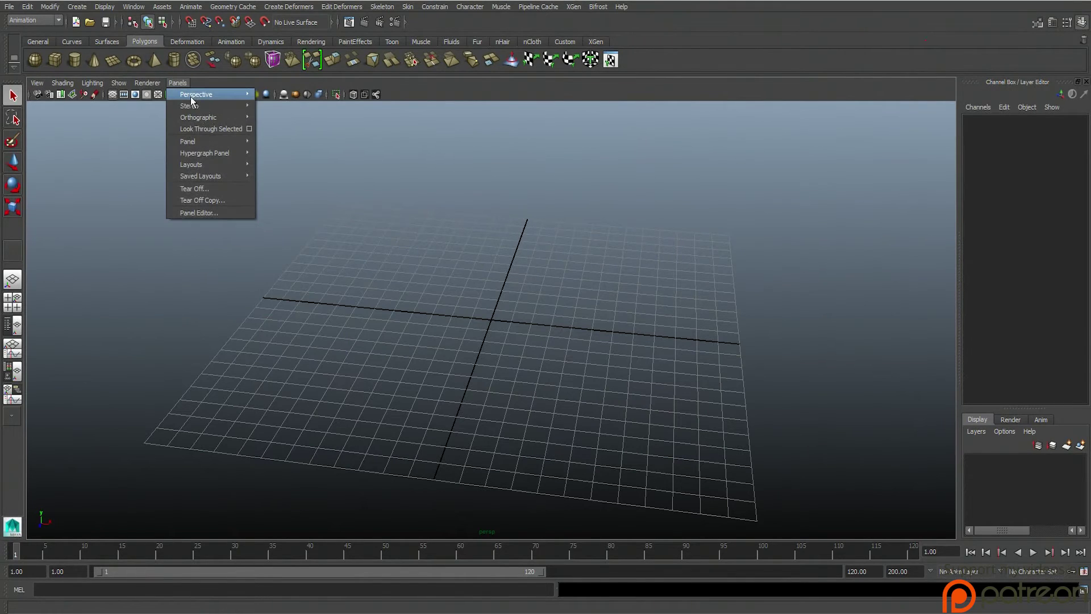
pyautogui.moveTo(214, 145)
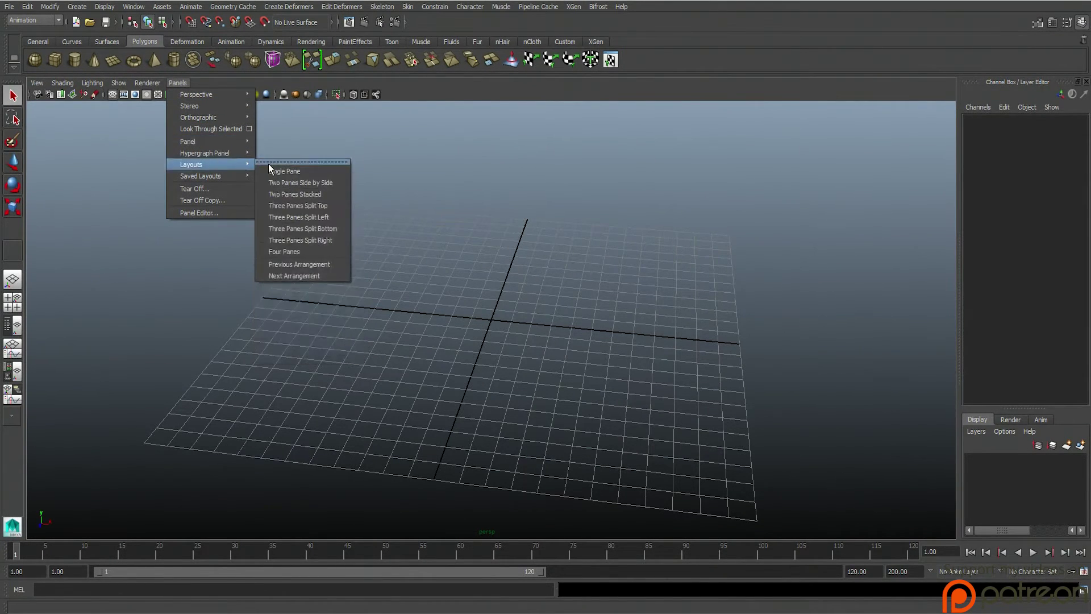
pyautogui.click(321, 183)
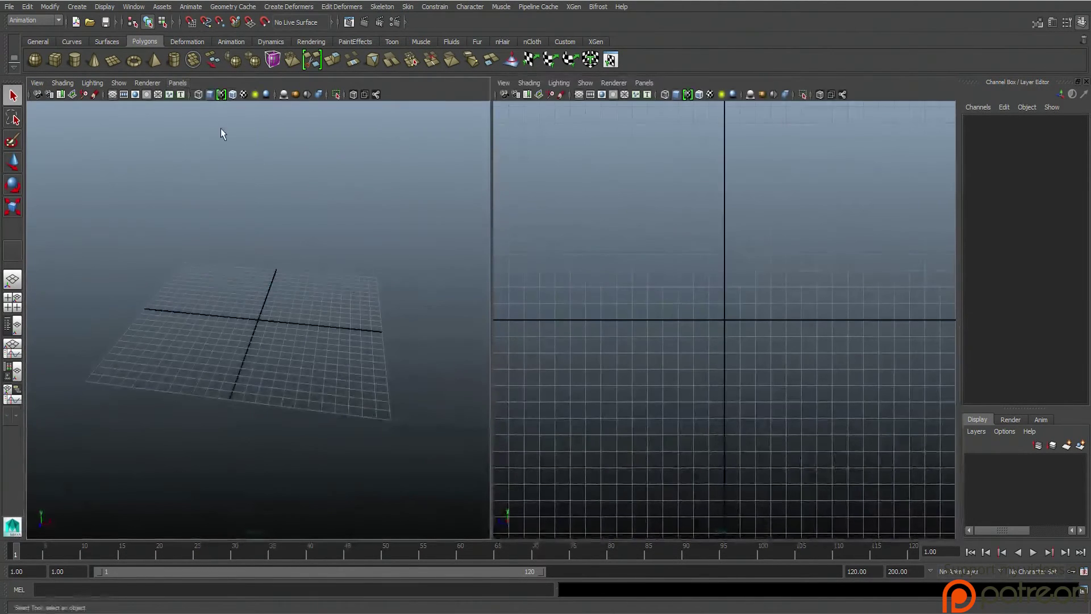
pyautogui.click(177, 82)
pyautogui.click(260, 236)
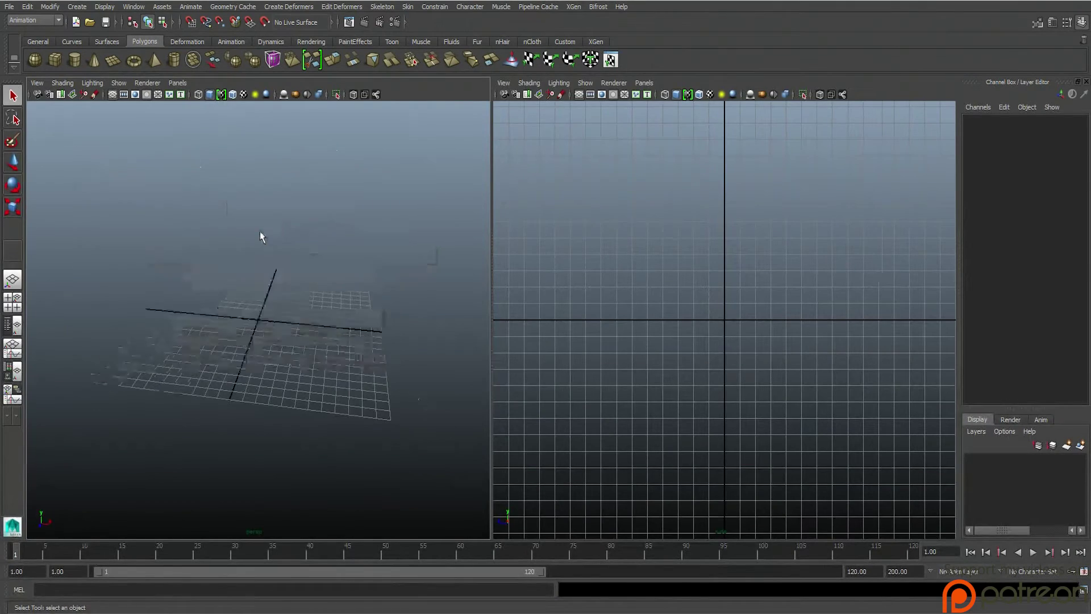
pyautogui.press('space')
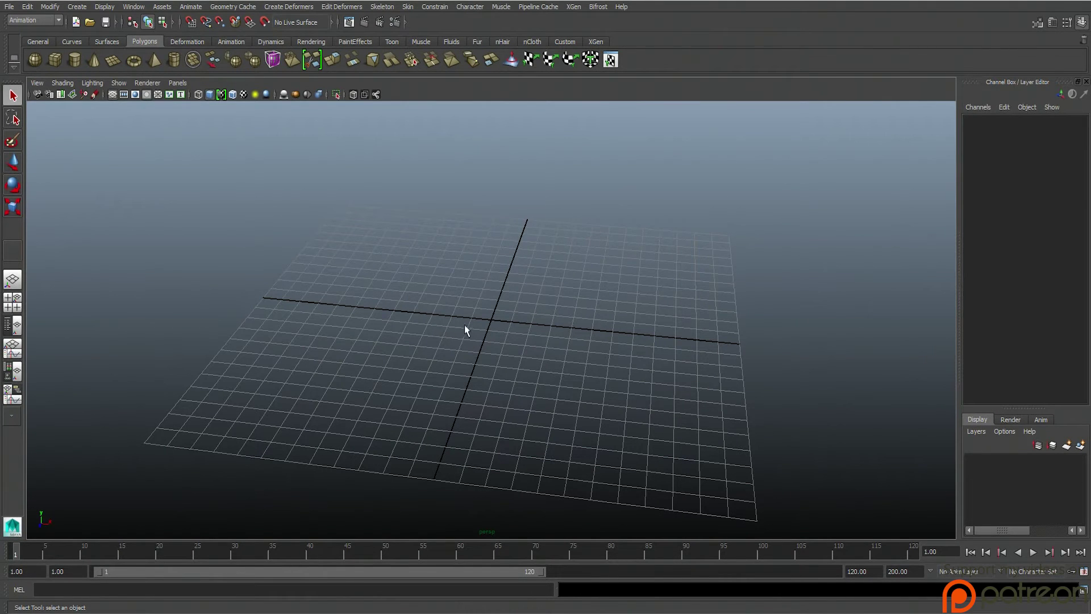
# Tilt the camera to a low angle over the grid and zoom in and out
pyautogui.moveTo(481, 308)
pyautogui.keyDown('alt'); pyautogui.mouseDown()
pyautogui.moveTo(791, 288)
pyautogui.moveTo(408, 321)
pyautogui.moveTo(496, 295)
pyautogui.moveTo(657, 290)
pyautogui.moveTo(499, 317)
pyautogui.mouseUp(); pyautogui.keyUp('alt')
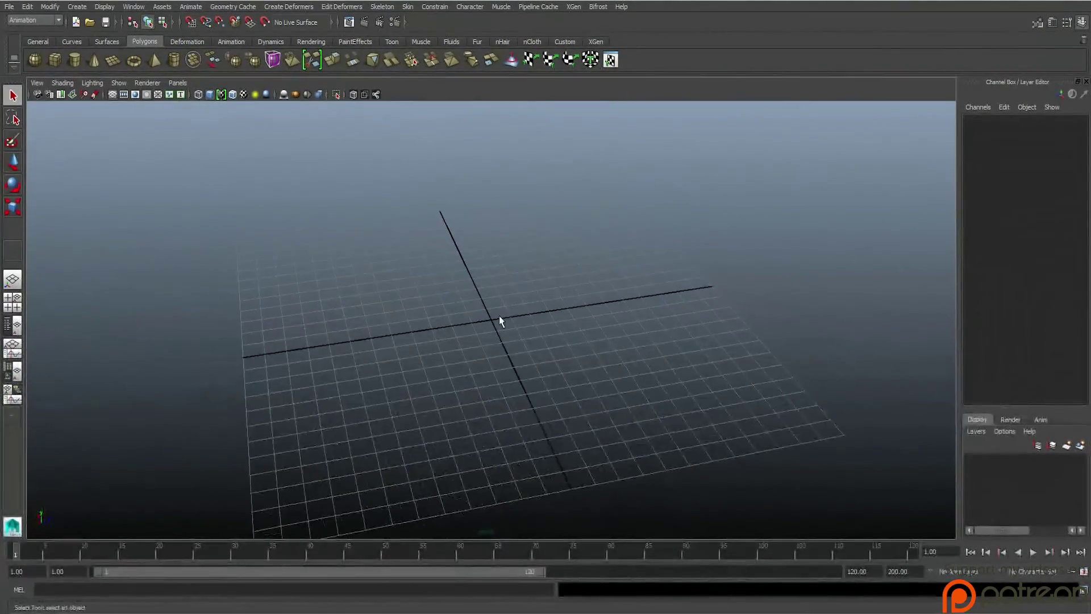
pyautogui.scroll(5, 503, 323)
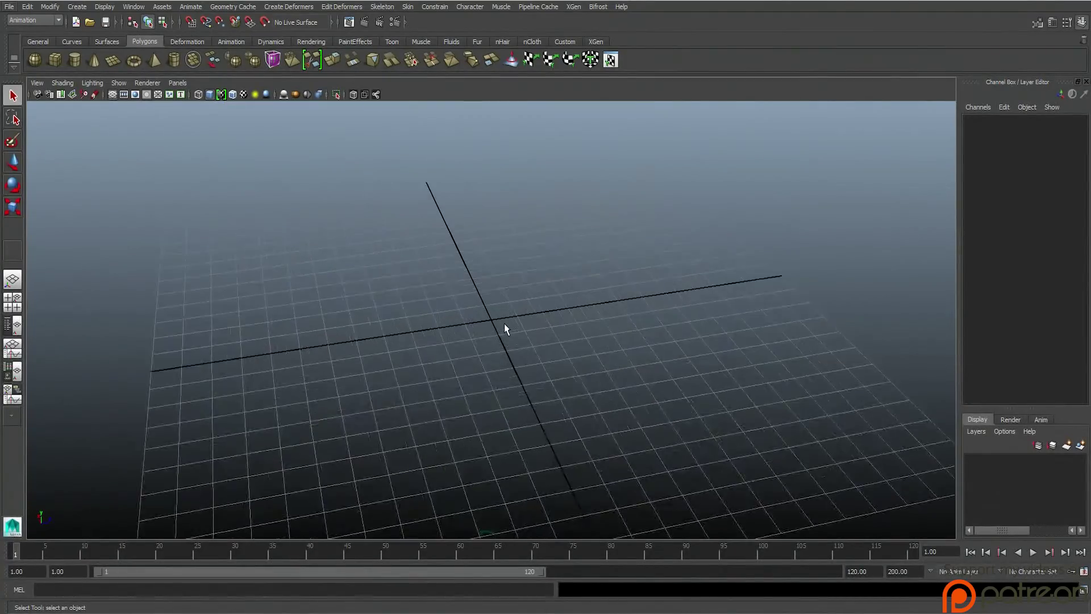
pyautogui.scroll(-6, 499, 330)
pyautogui.scroll(2, 499, 330)
pyautogui.scroll(-2, 499, 330)
pyautogui.scroll(3, 499, 331)
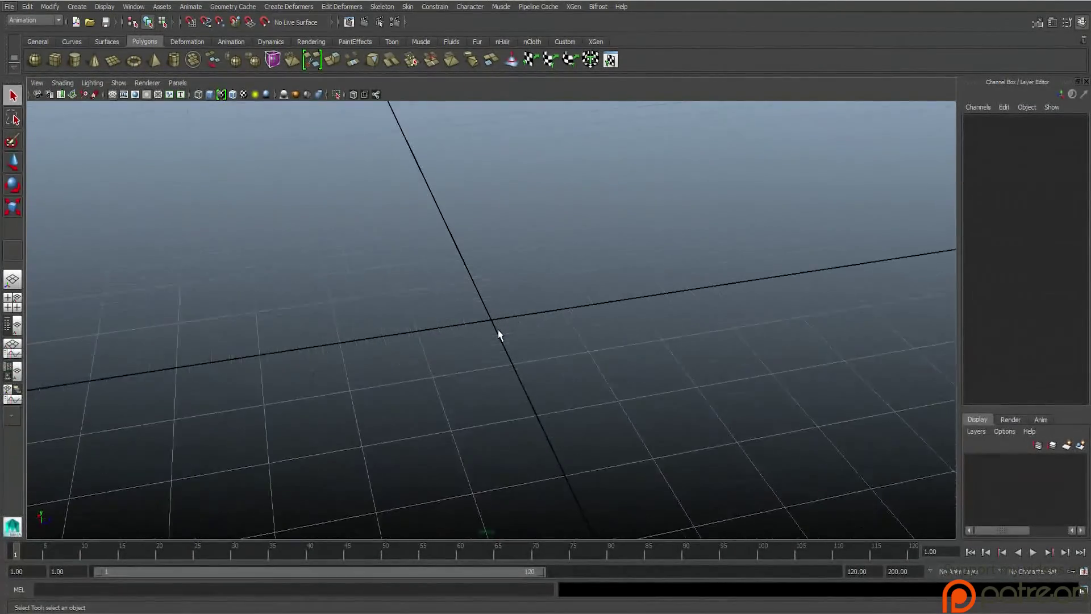
pyautogui.scroll(-5, 499, 334)
pyautogui.scroll(4, 498, 334)
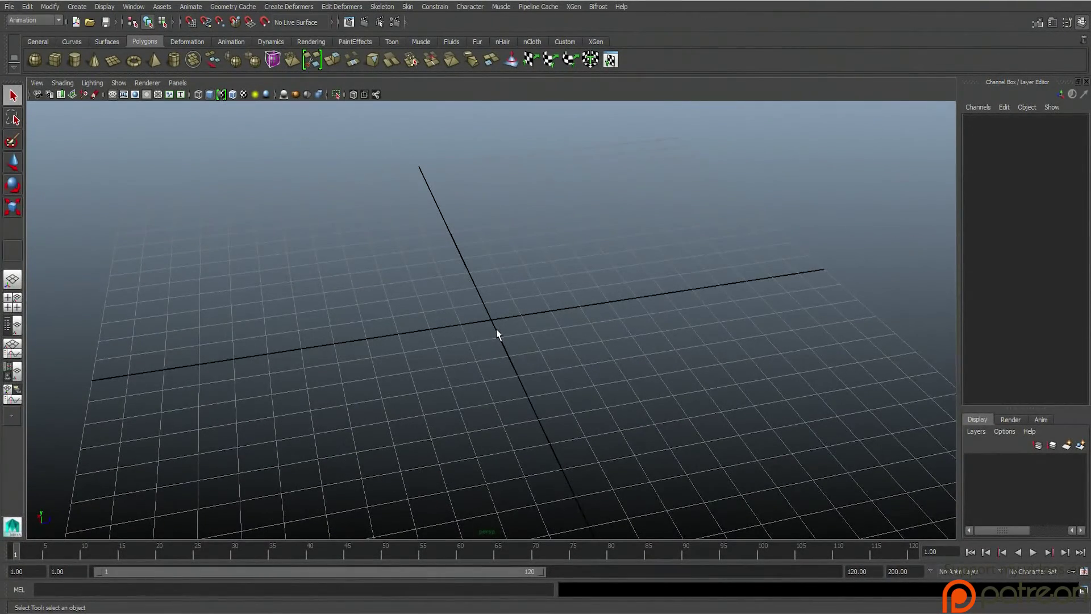
# Dolly, tumble and track the camera until the grid sits centred, seen slightly from above
pyautogui.keyDown('alt'); pyautogui.moveTo(496, 328); pyautogui.dragTo(493, 300, button='right'); pyautogui.keyUp('alt')
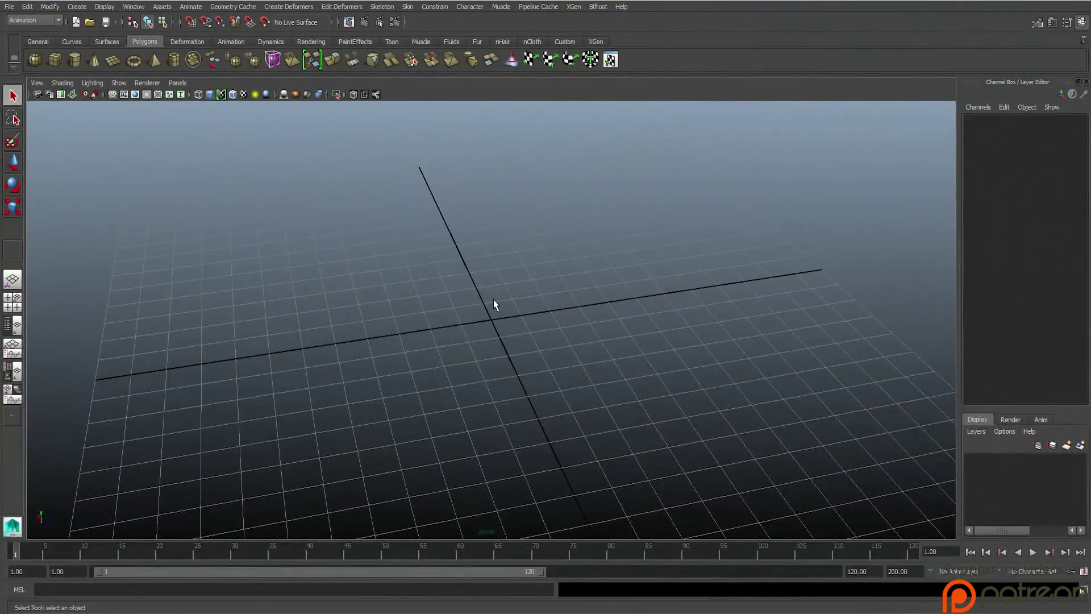
pyautogui.moveTo(494, 300)
pyautogui.keyDown('alt'); pyautogui.mouseDown()
pyautogui.moveTo(504, 236)
pyautogui.moveTo(470, 306)
pyautogui.moveTo(523, 321)
pyautogui.moveTo(482, 298)
pyautogui.mouseUp(); pyautogui.keyUp('alt')
pyautogui.keyDown('alt'); pyautogui.moveTo(482, 297); pyautogui.dragTo(487, 250, button='right'); pyautogui.keyUp('alt')
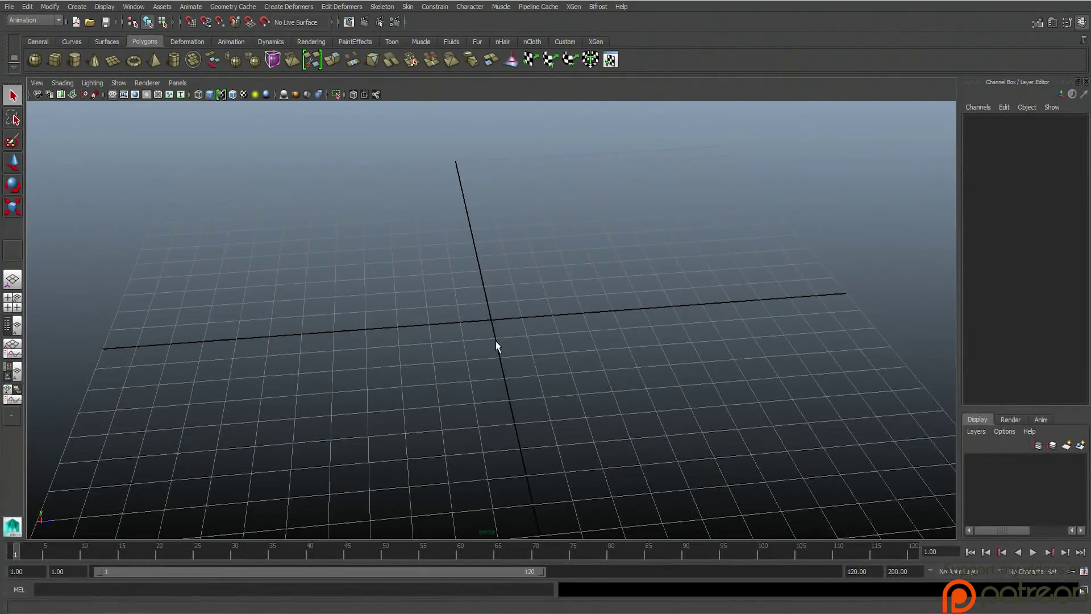
pyautogui.moveTo(495, 336)
pyautogui.keyDown('alt'); pyautogui.mouseDown(button='right')
pyautogui.moveTo(480, 248)
pyautogui.moveTo(465, 434)
pyautogui.moveTo(527, 285)
pyautogui.moveTo(537, 216)
pyautogui.moveTo(432, 171)
pyautogui.moveTo(498, 214)
pyautogui.moveTo(498, 300)
pyautogui.moveTo(401, 373)
pyautogui.moveTo(315, 295)
pyautogui.moveTo(298, 237)
pyautogui.moveTo(379, 212)
pyautogui.moveTo(470, 455)
pyautogui.moveTo(616, 319)
pyautogui.moveTo(438, 333)
pyautogui.moveTo(505, 345)
pyautogui.mouseUp(button='right'); pyautogui.keyUp('alt')
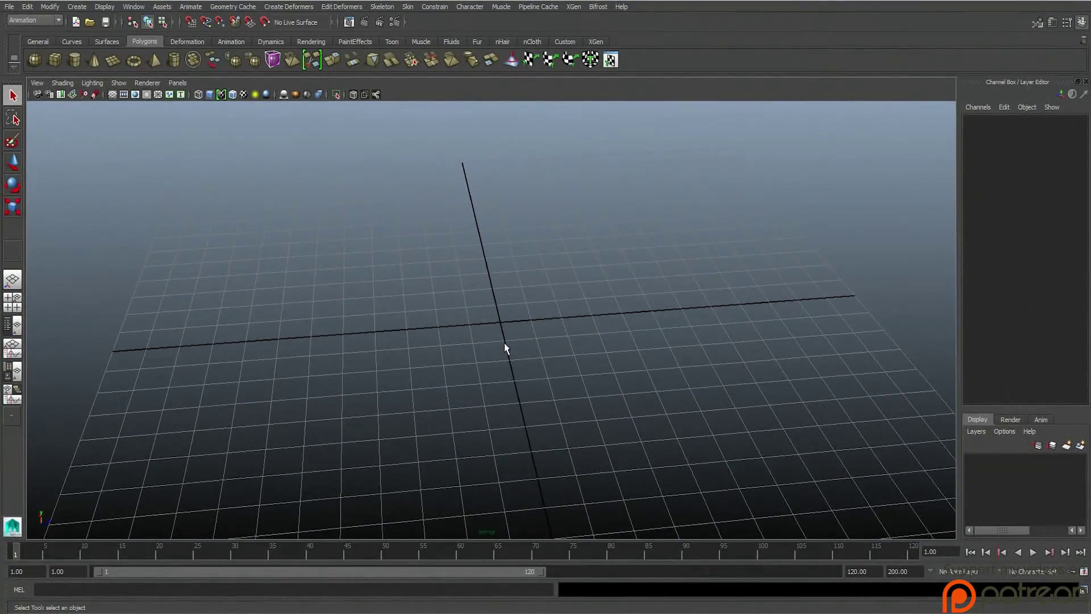
pyautogui.keyDown('alt'); pyautogui.moveTo(504, 343); pyautogui.dragTo(516, 295); pyautogui.keyUp('alt')
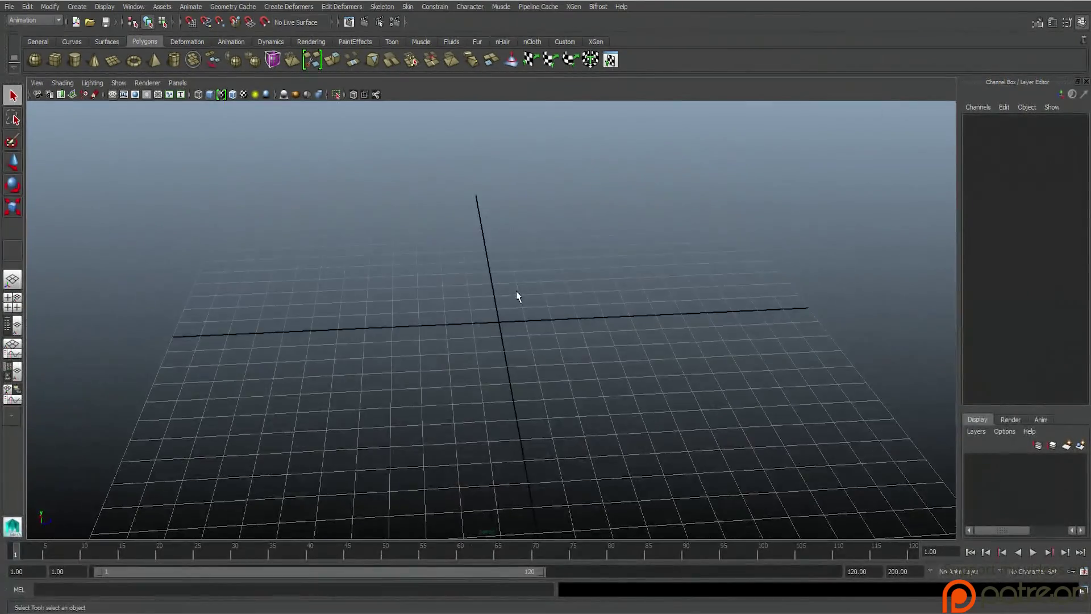
pyautogui.keyDown('alt'); pyautogui.moveTo(517, 294); pyautogui.dragTo(493, 372, button='middle'); pyautogui.keyUp('alt')
pyautogui.scroll(4, 493, 372)
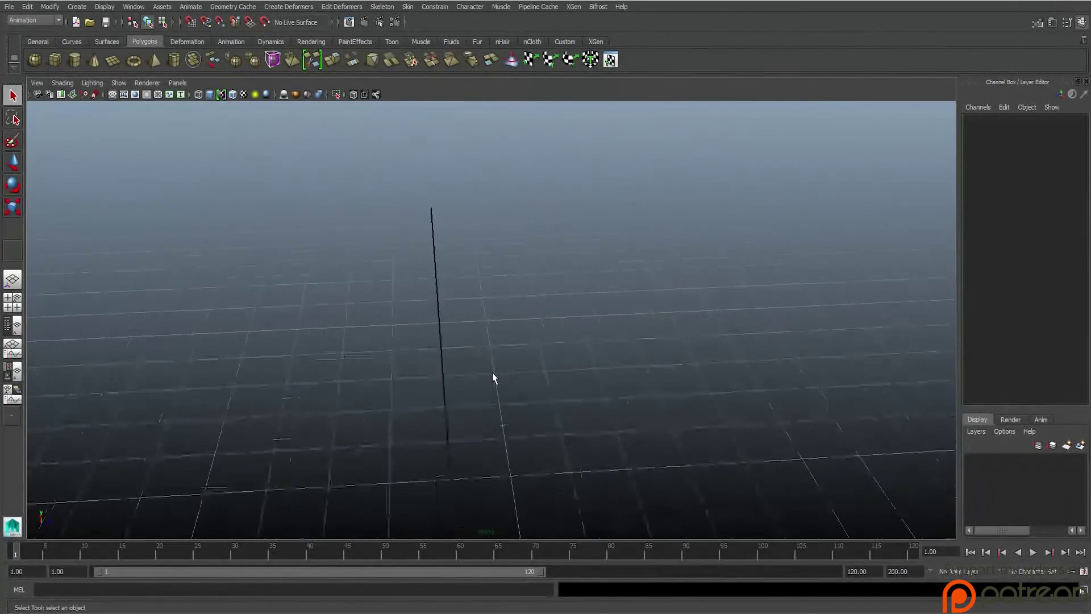
pyautogui.scroll(-5, 492, 373)
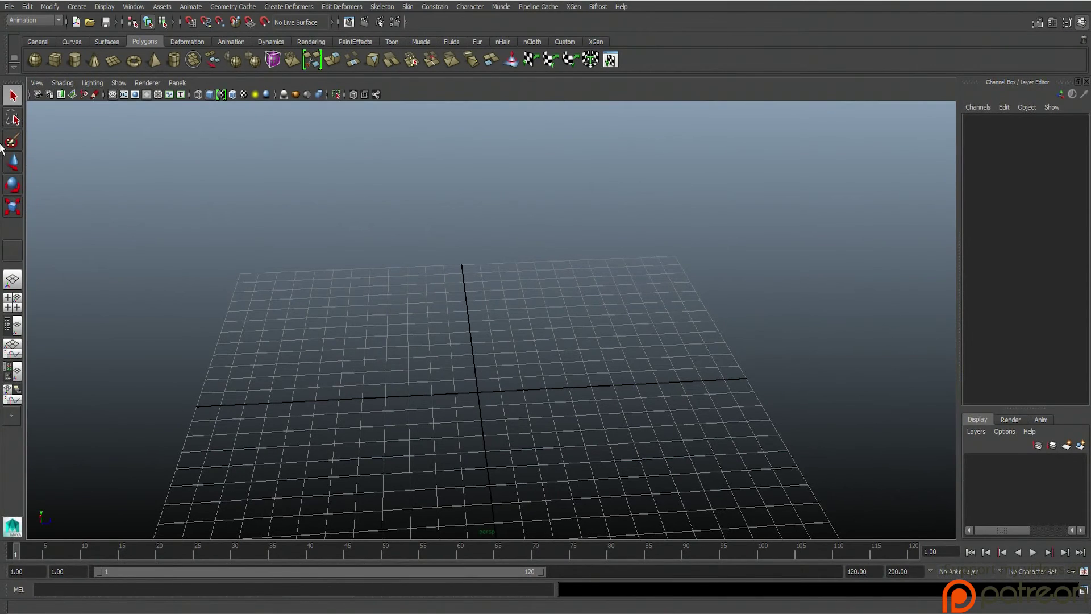
pyautogui.press('w')
pyautogui.press('e')
pyautogui.press('r')
pyautogui.press('q')
pyautogui.press('w')
pyautogui.press('e')
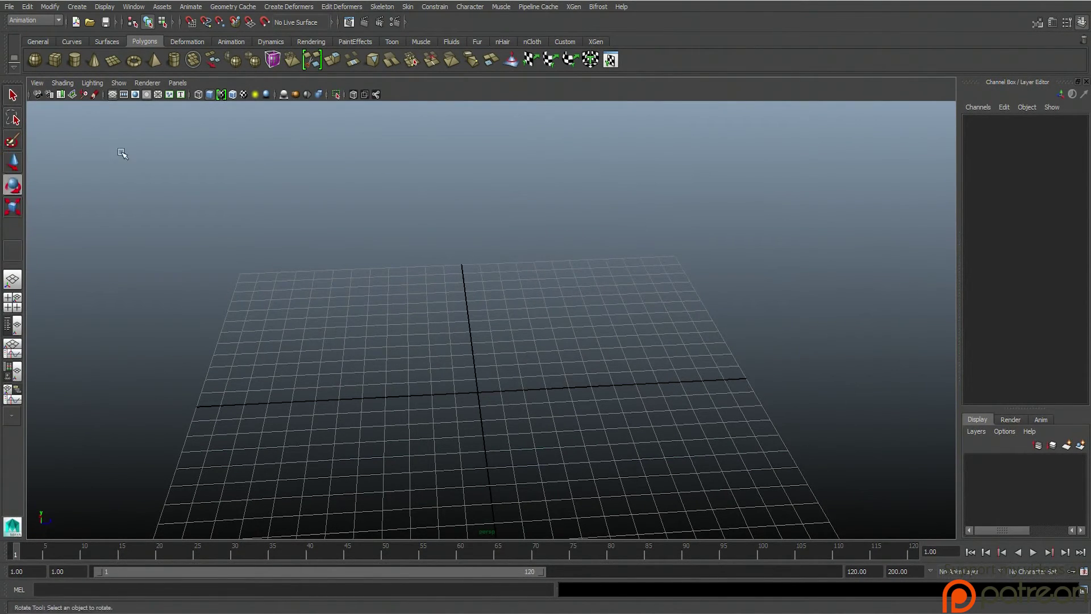
pyautogui.press('w')
pyautogui.press('e')
pyautogui.press('r')
pyautogui.press('w')
pyautogui.press('e')
pyautogui.press('q')
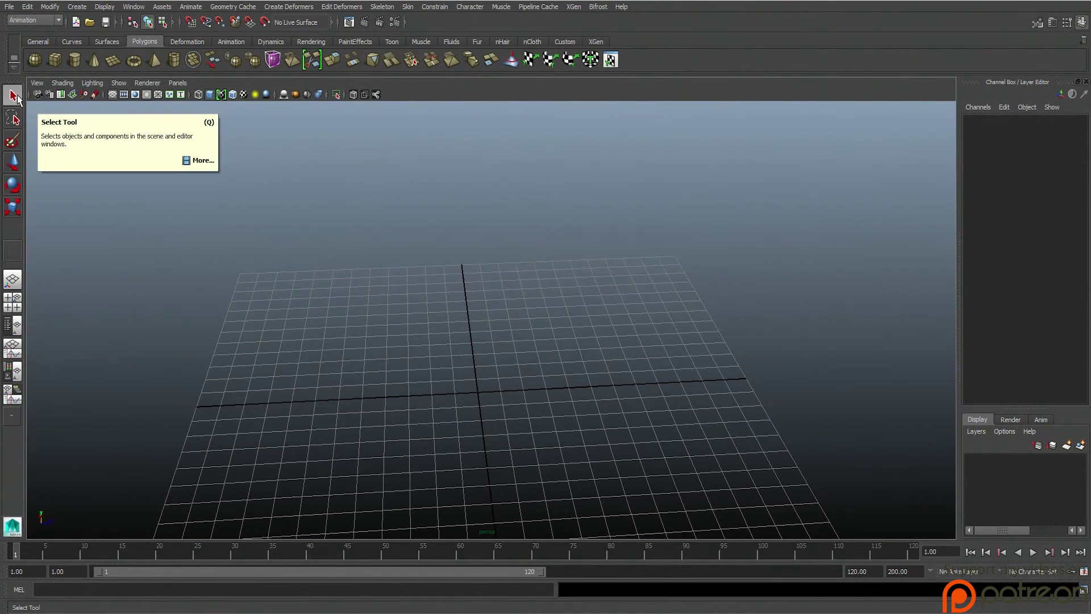
pyautogui.press('e')
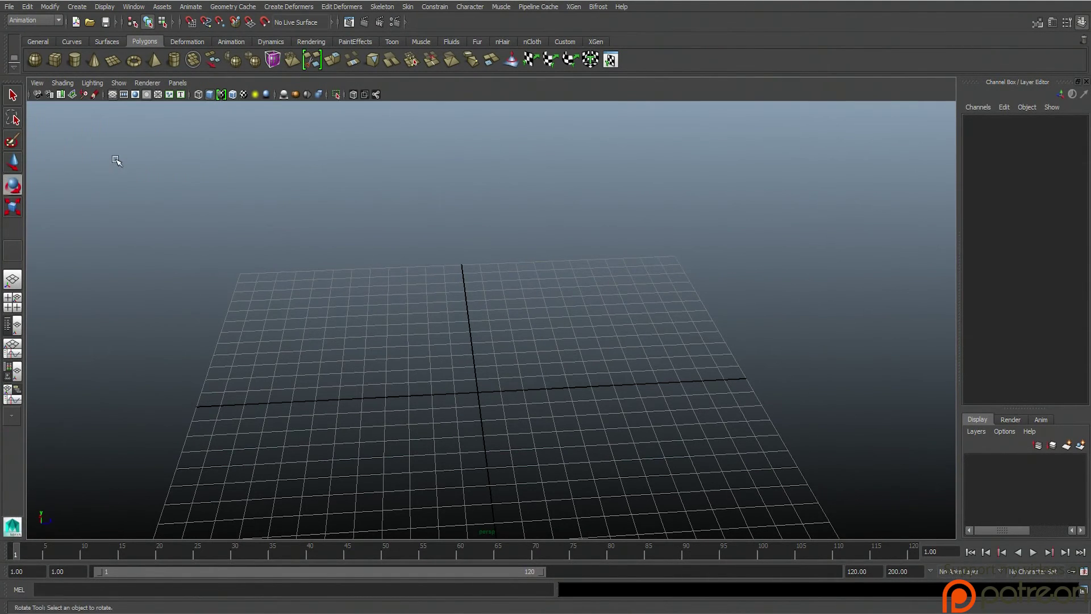
pyautogui.press('w')
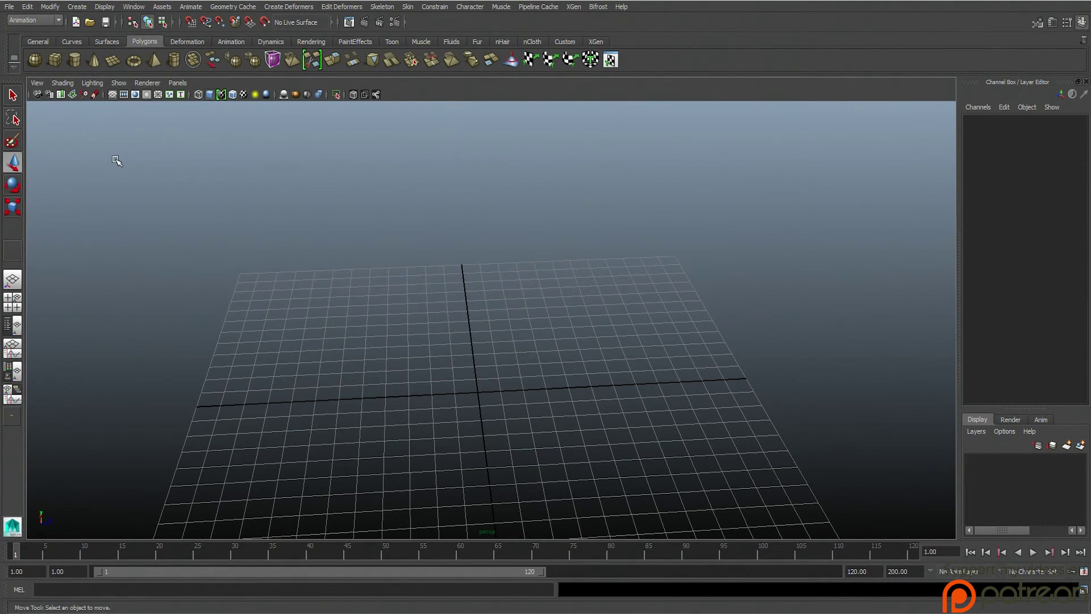
pyautogui.click(19, 188)
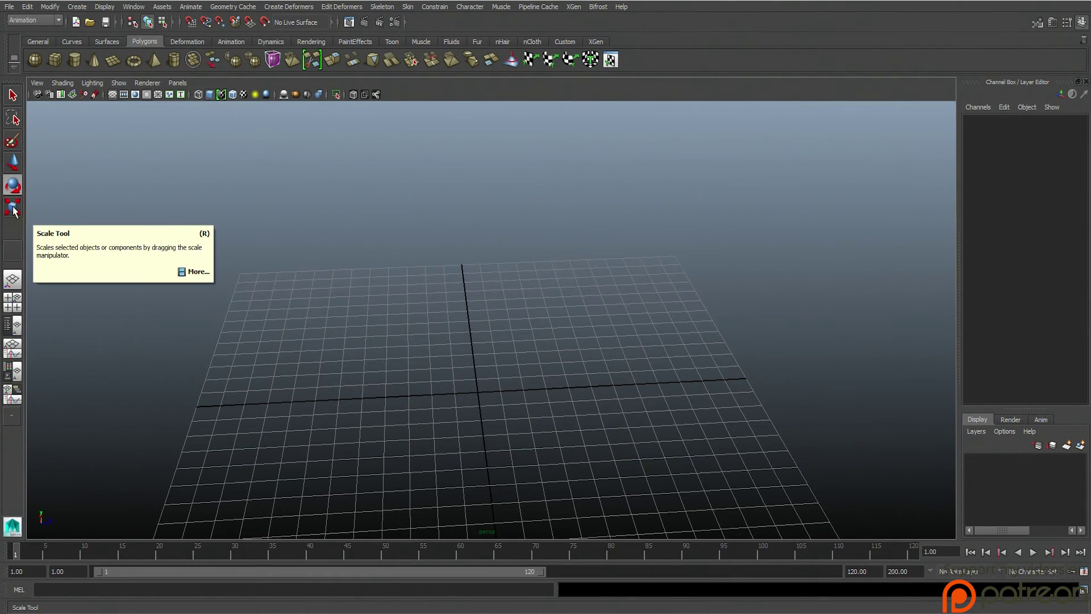
pyautogui.click(13, 208)
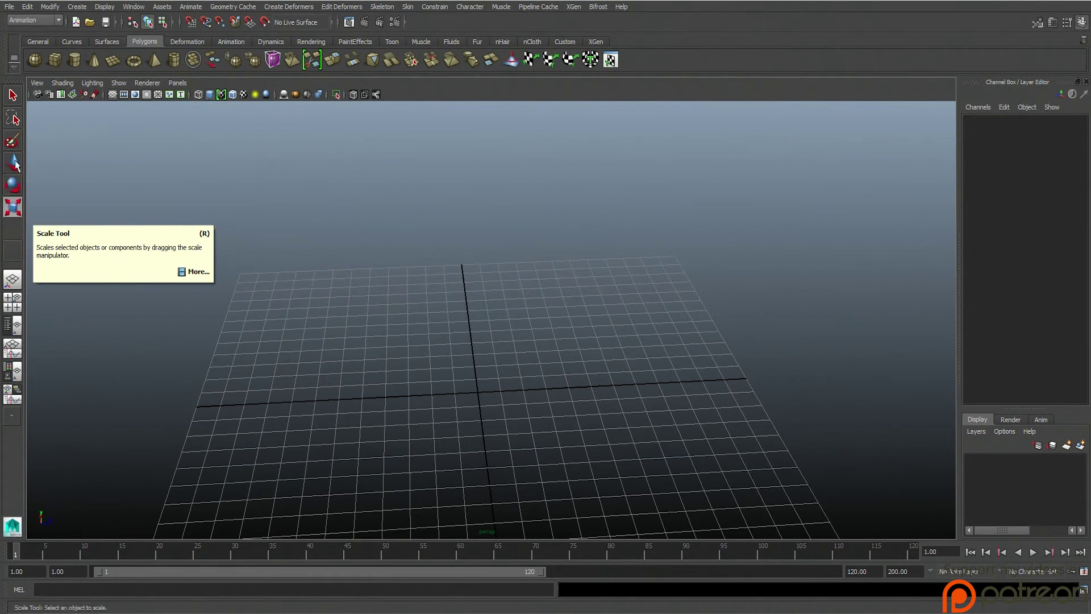
pyautogui.click(13, 95)
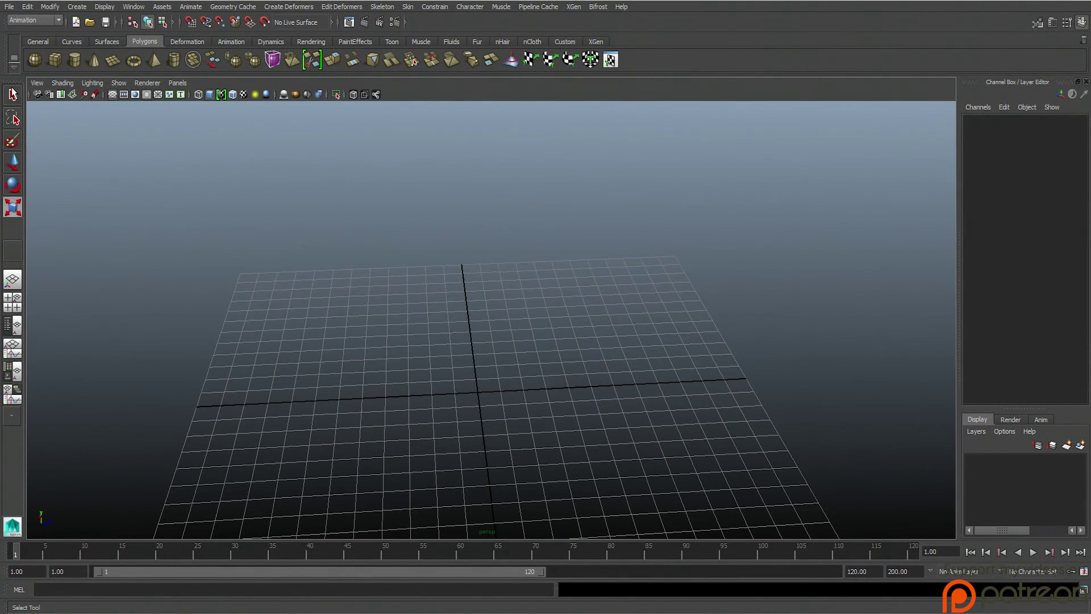
pyautogui.click(13, 95)
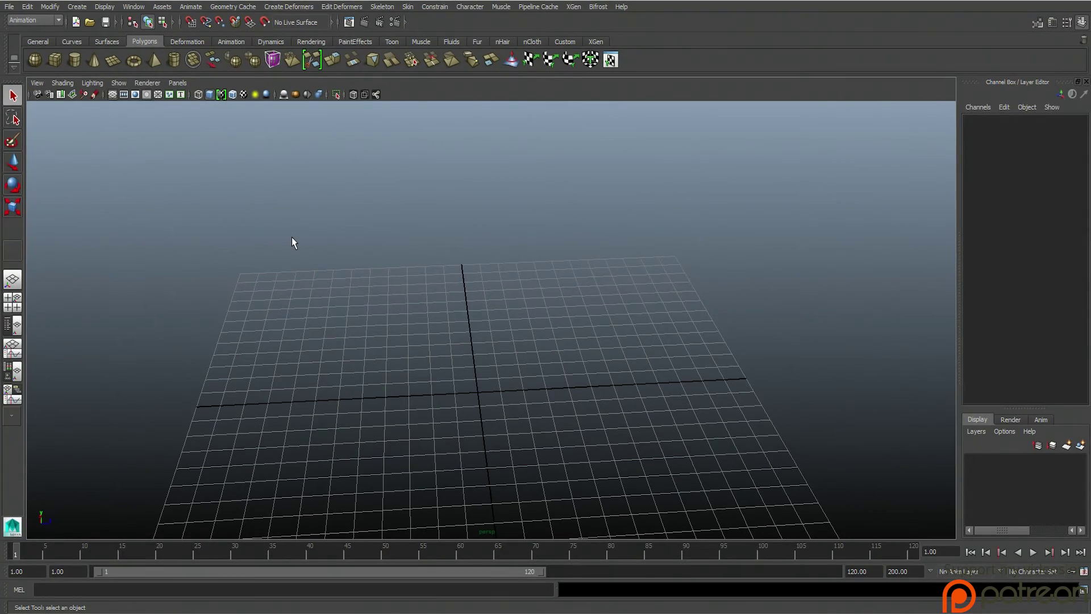
pyautogui.keyDown('alt'); pyautogui.moveTo(292, 238); pyautogui.dragTo(400, 265); pyautogui.keyUp('alt')
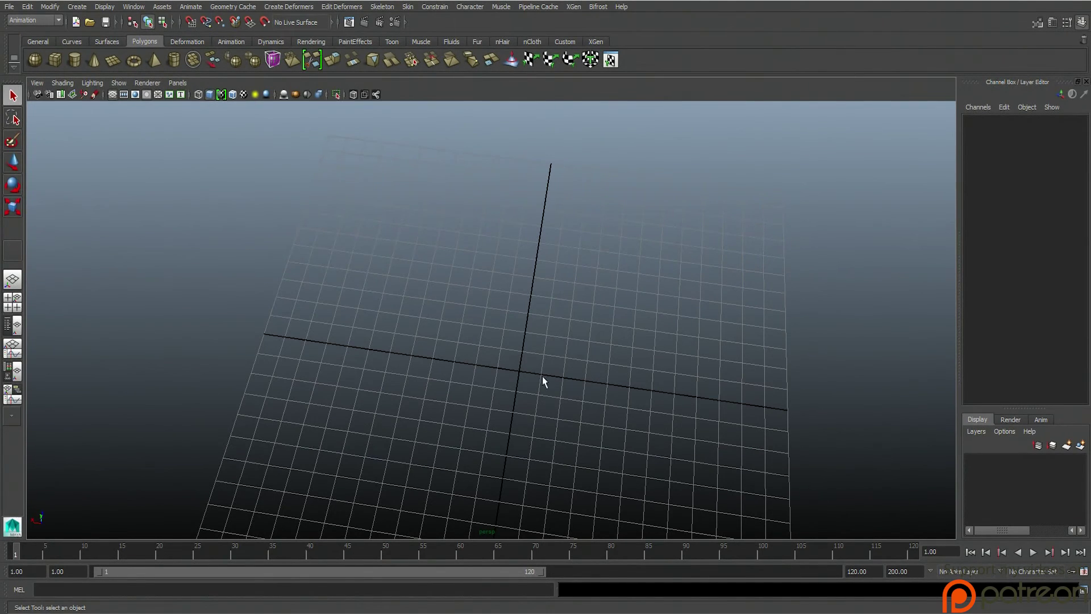
# Tumble the camera to face the grid more squarely and scroll-zoom toward it
pyautogui.moveTo(540, 377)
pyautogui.keyDown('alt'); pyautogui.mouseDown()
pyautogui.moveTo(653, 324)
pyautogui.moveTo(775, 336)
pyautogui.moveTo(558, 372)
pyautogui.mouseUp(); pyautogui.keyUp('alt')
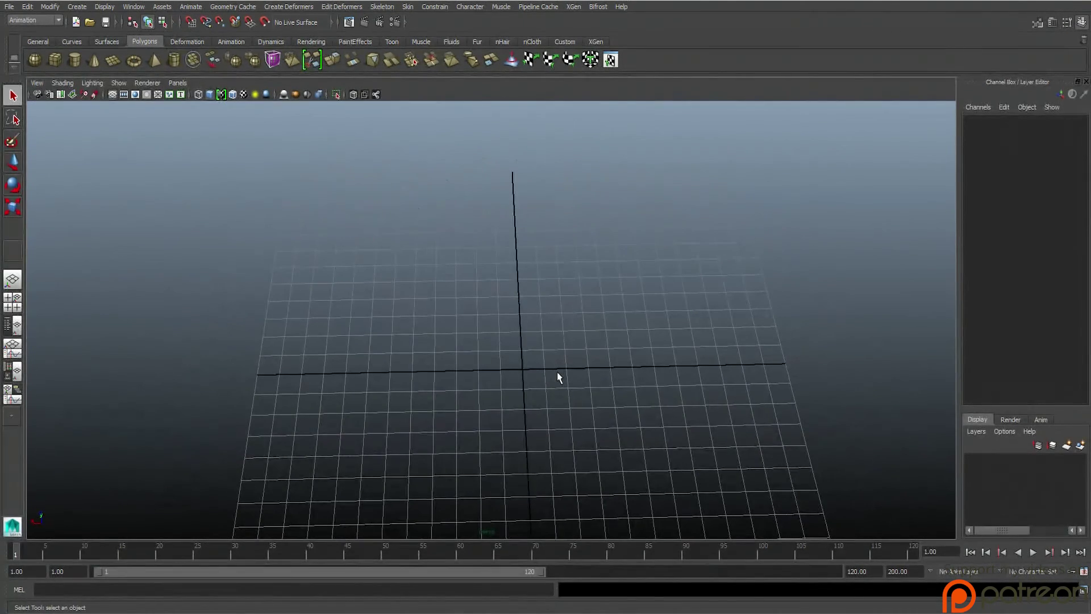
pyautogui.scroll(-3, 534, 367)
pyautogui.scroll(2, 514, 358)
pyautogui.scroll(-2, 514, 358)
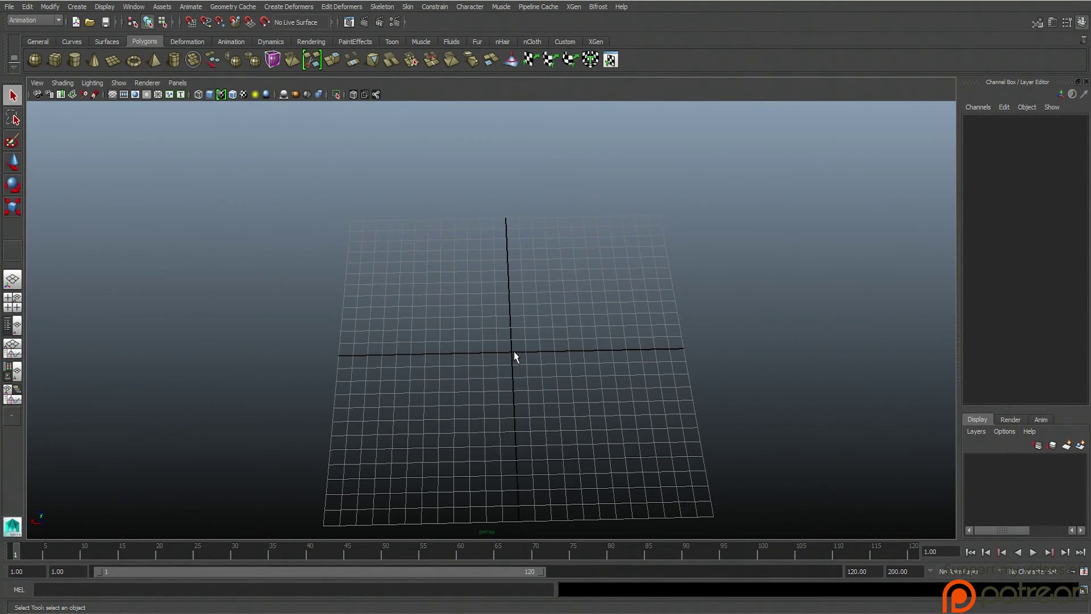
pyautogui.scroll(4, 515, 352)
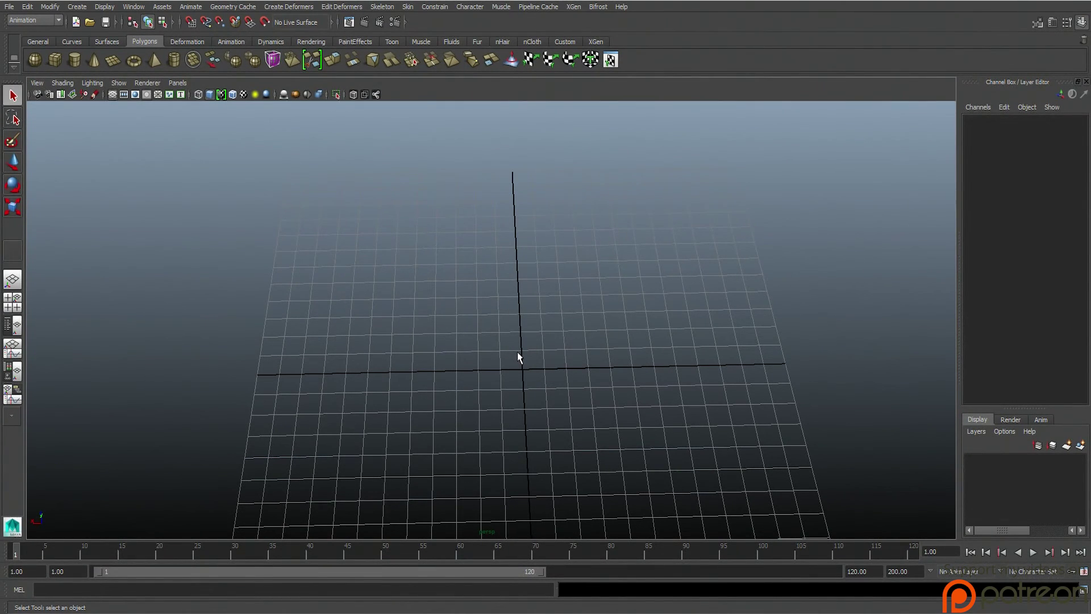
# Test-render the current frame of the empty scene and close the Render View
pyautogui.click(364, 21)
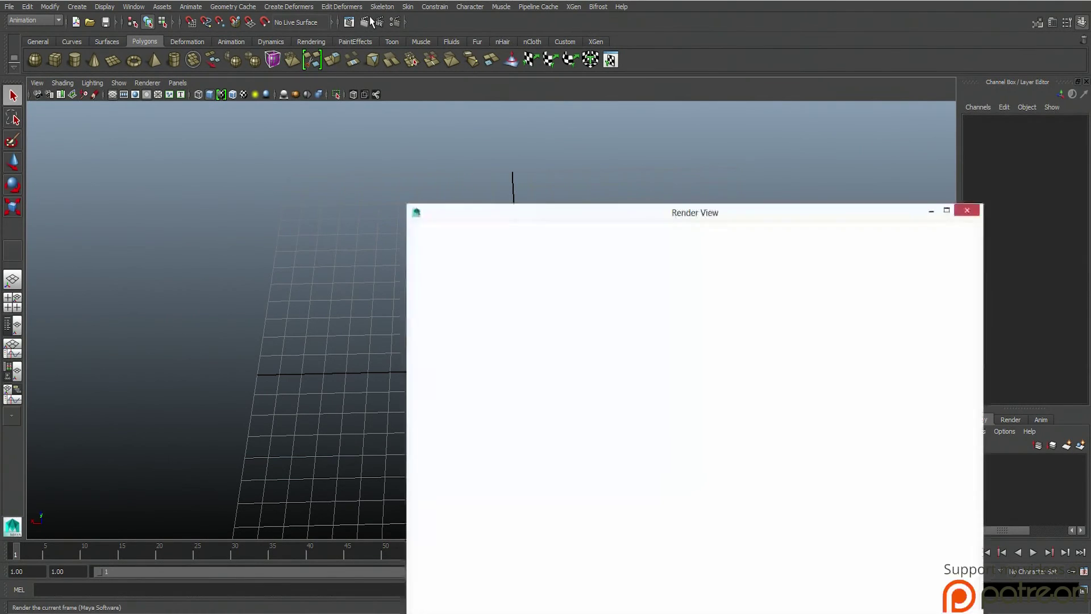
pyautogui.moveTo(583, 214); pyautogui.dragTo(528, 94)
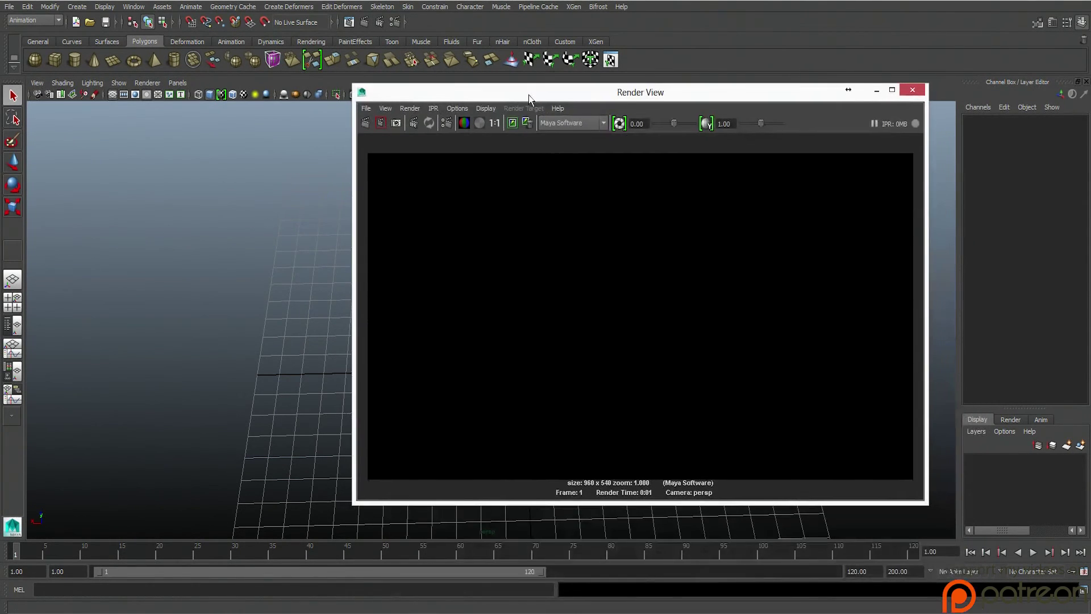
pyautogui.click(912, 90)
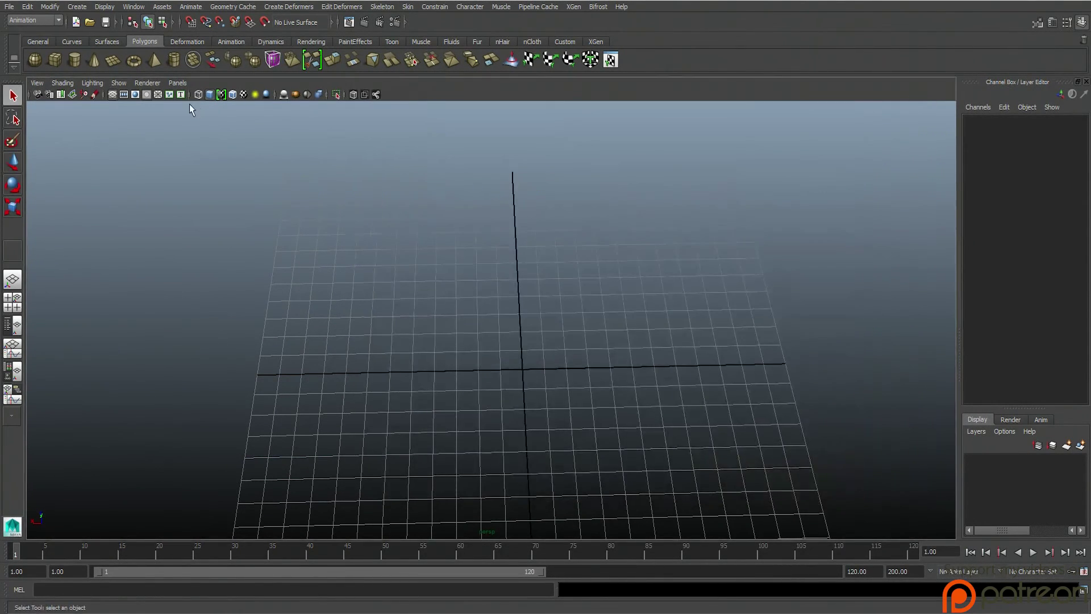
# Place a default polygon cube at the grid centre, render it, and close the Render View
pyautogui.click(50, 62)
pyautogui.click(531, 377)
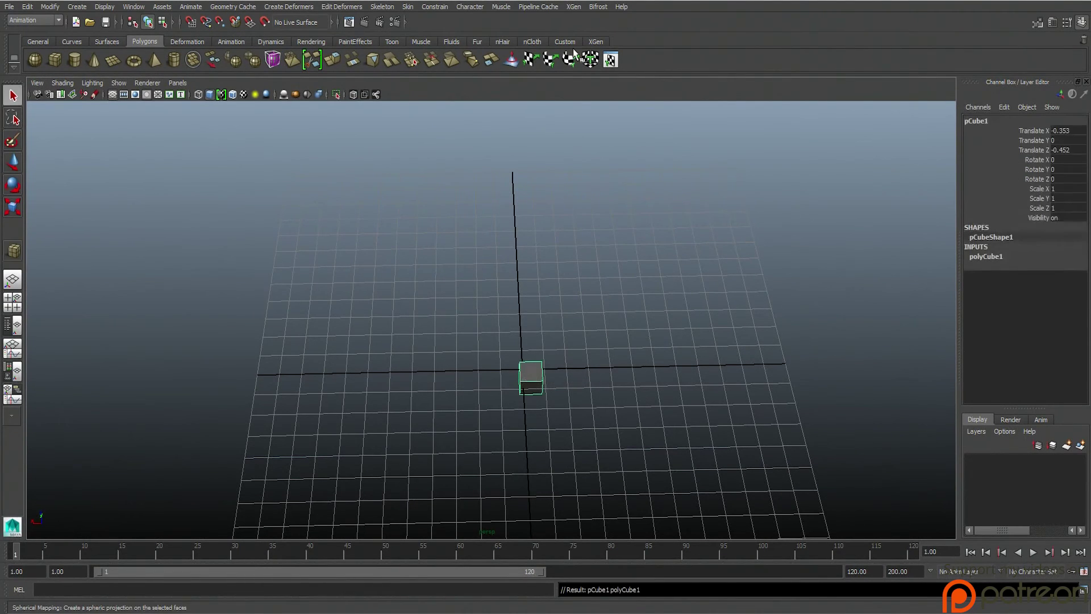
pyautogui.click(361, 25)
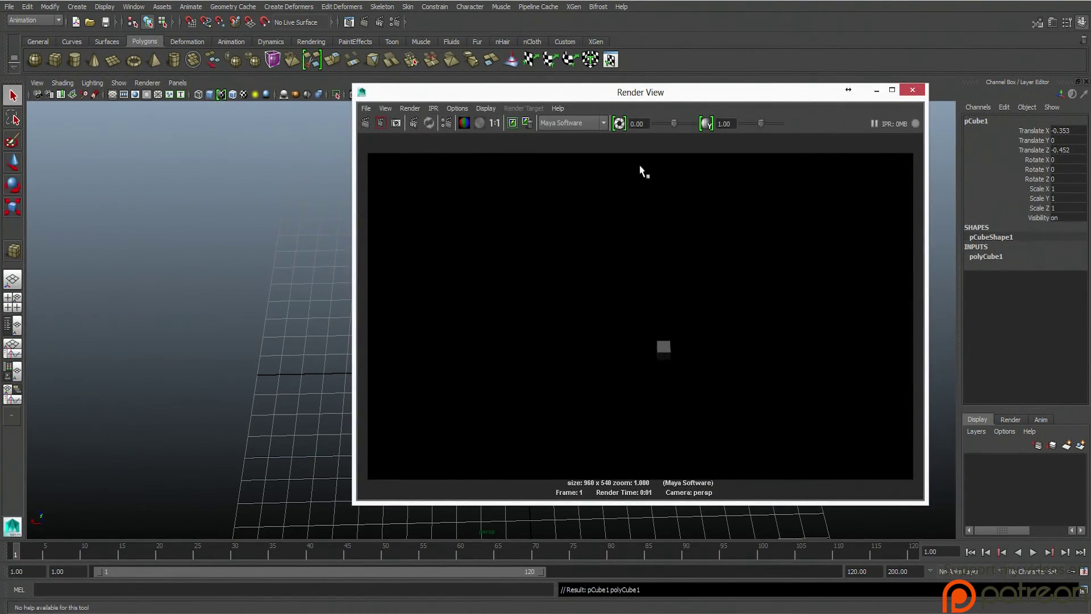
pyautogui.click(916, 92)
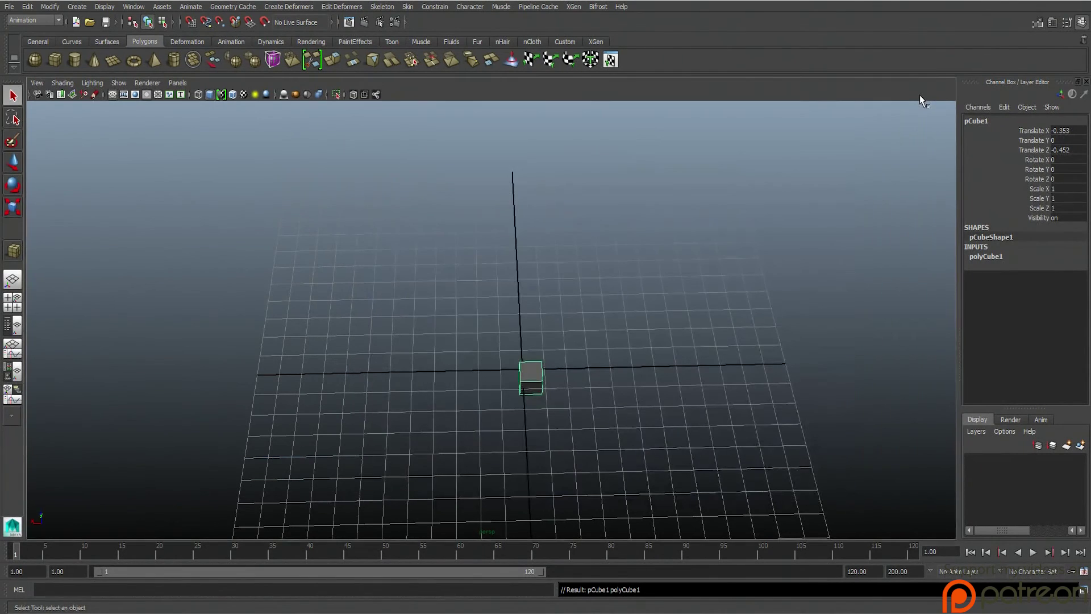